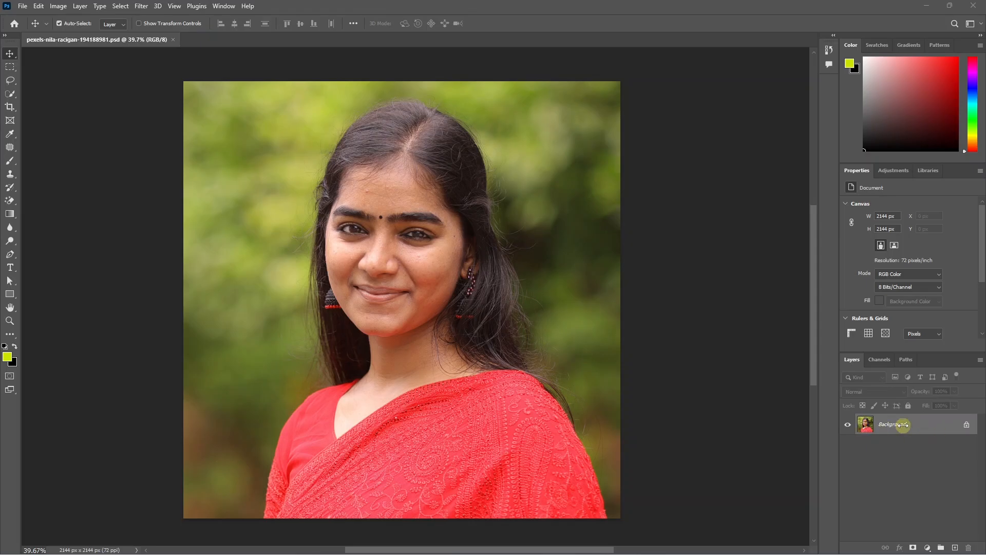
# - Duplicate the Background layer twice, naming the lower copy Colour and the upper copy Texture
pyautogui.hotkey('ctrl', 'j')
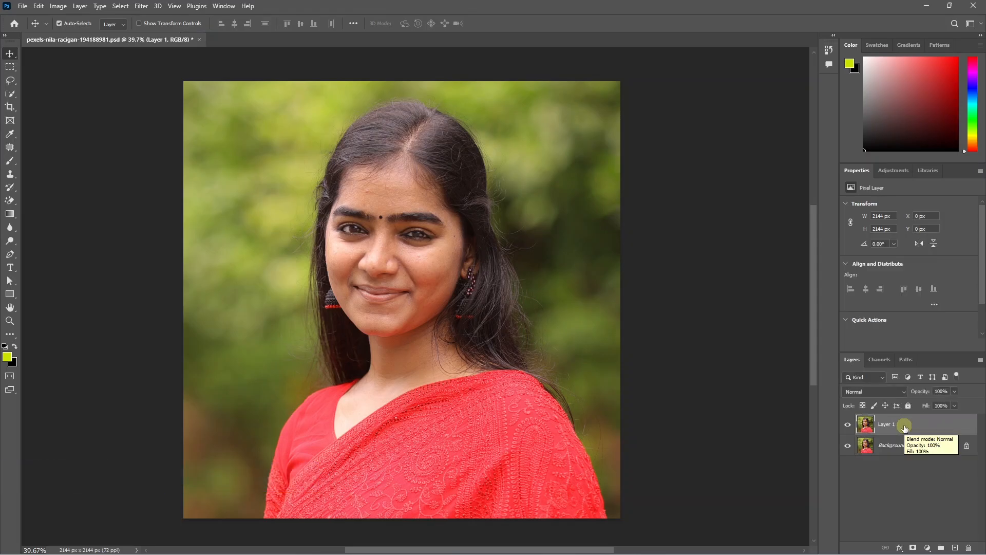
pyautogui.hotkey('ctrl', 'j')
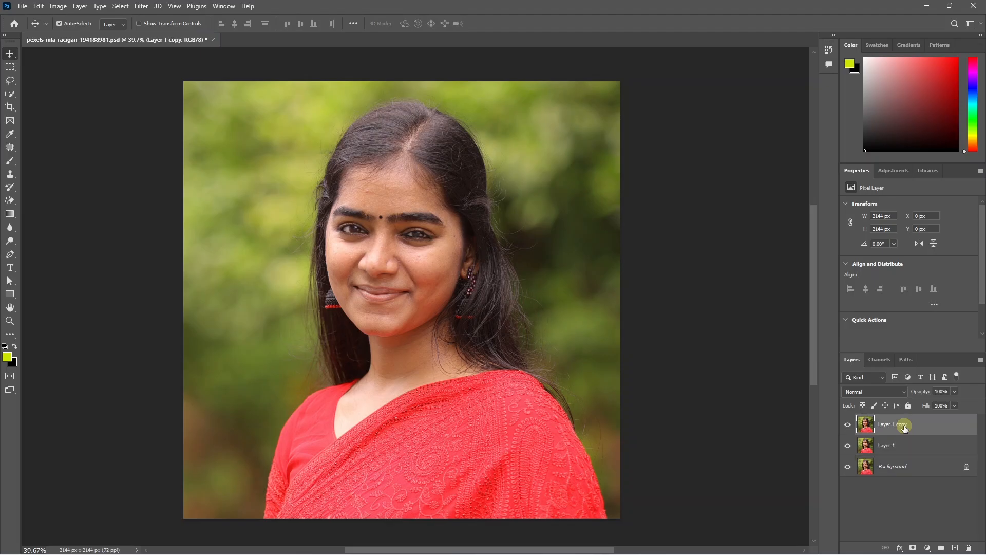
pyautogui.click(888, 446)
pyautogui.doubleClick(889, 446)
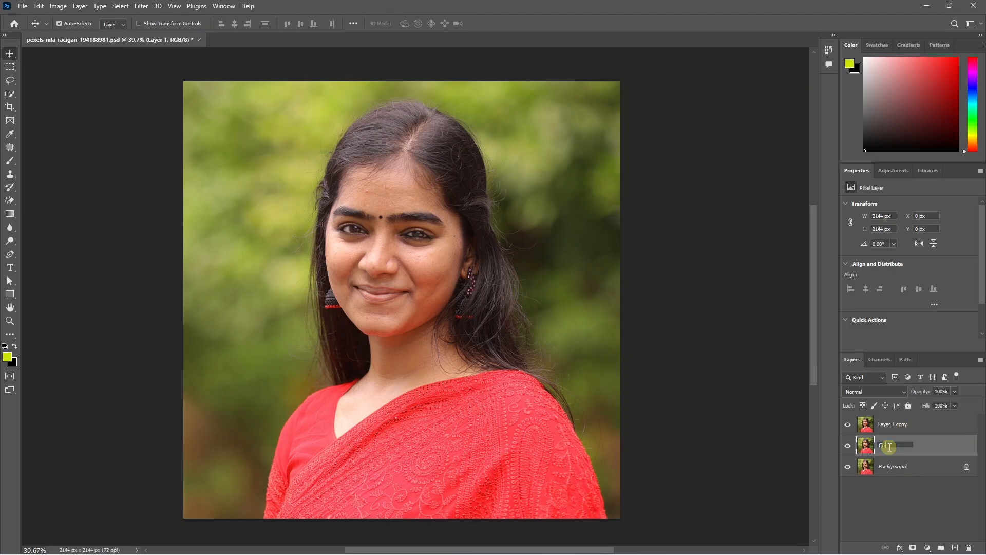
pyautogui.press('Return')
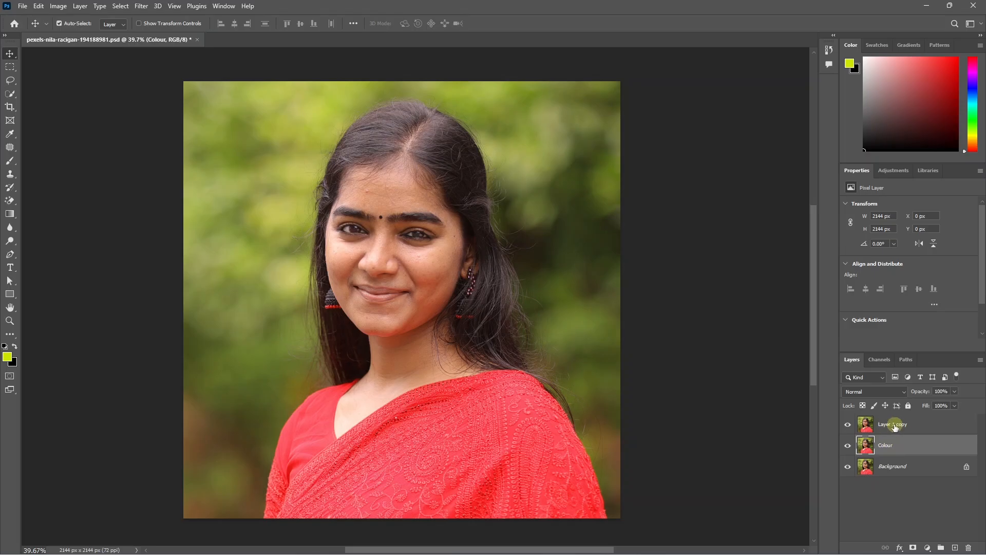
pyautogui.doubleClick(892, 424)
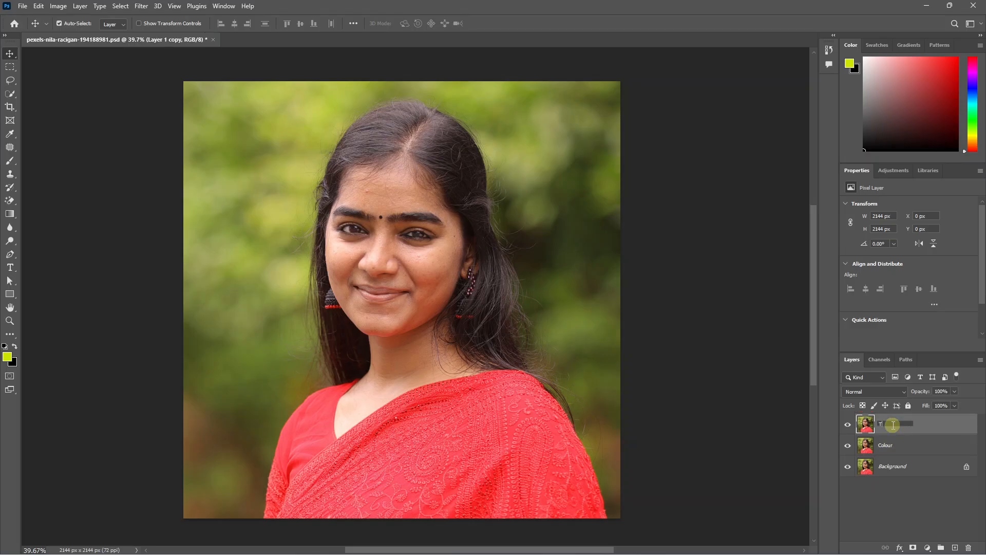
pyautogui.write('Texture')
pyautogui.press('Return')
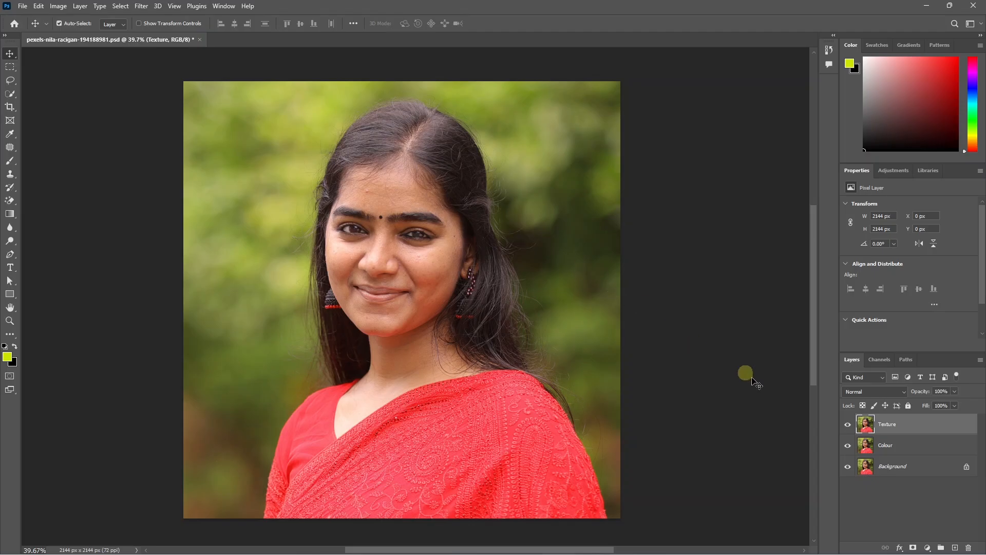
# - Hide the Texture layer and open Gaussian Blur for the Colour layer, moving its dialog beside the face
pyautogui.click(848, 425)
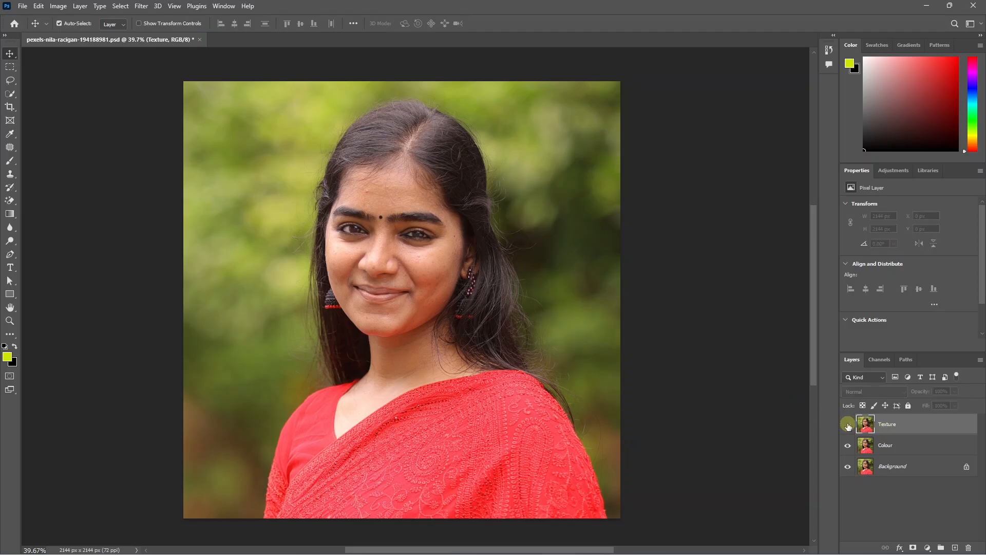
pyautogui.click(891, 451)
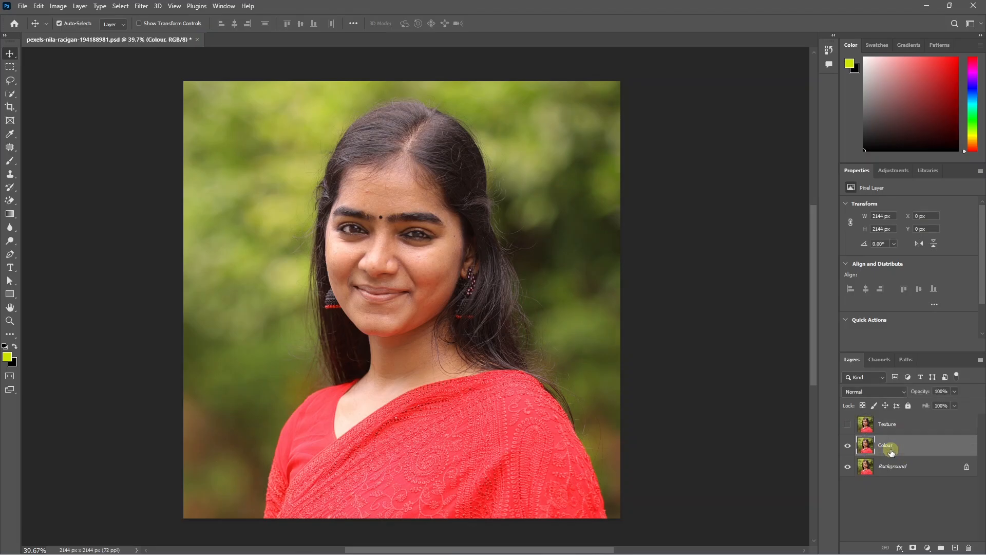
pyautogui.click(141, 7)
pyautogui.moveTo(244, 140)
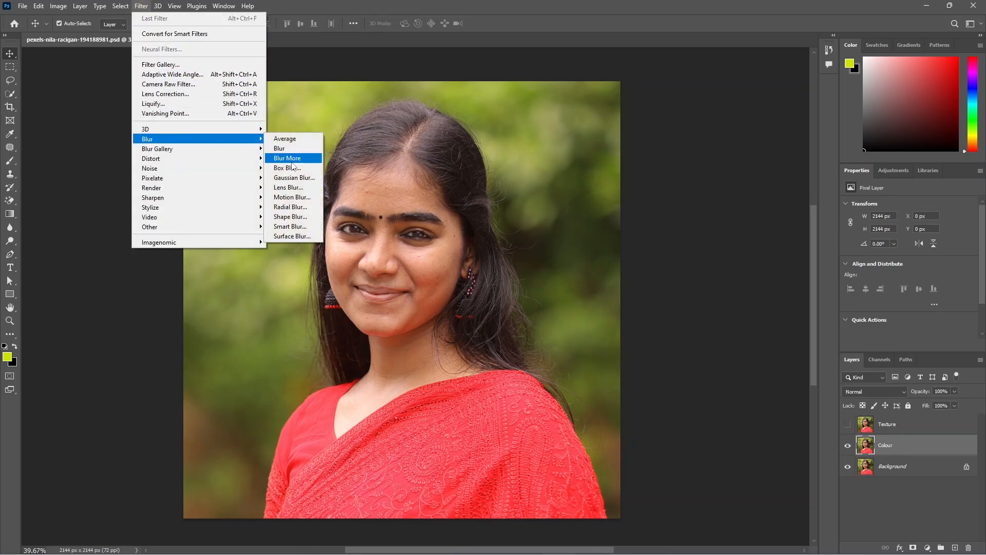
pyautogui.click(295, 178)
pyautogui.moveTo(681, 208); pyautogui.dragTo(555, 192)
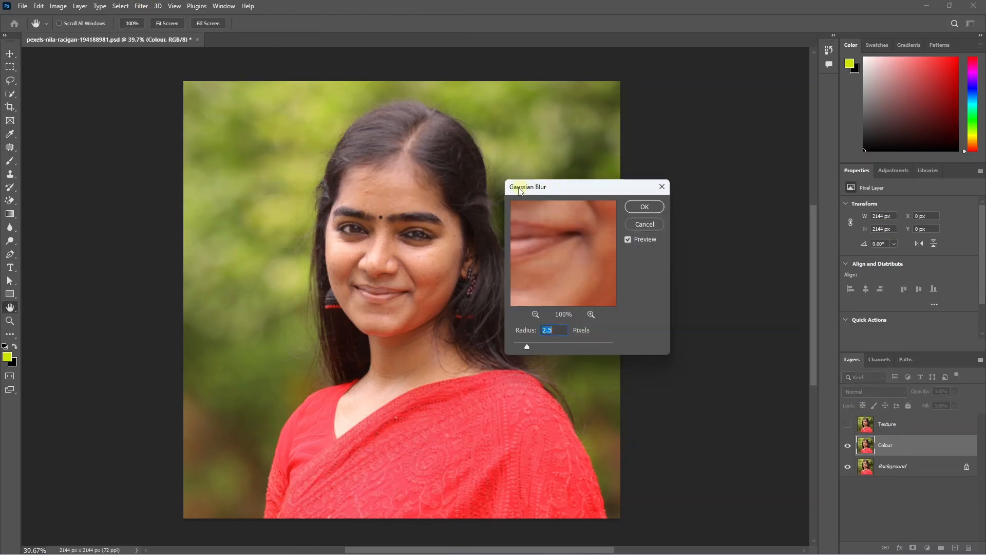
# - Blur the Colour layer with a Gaussian Blur radius of 3.5 pixels, judging the skin on the cheek in the preview
pyautogui.click(537, 315)
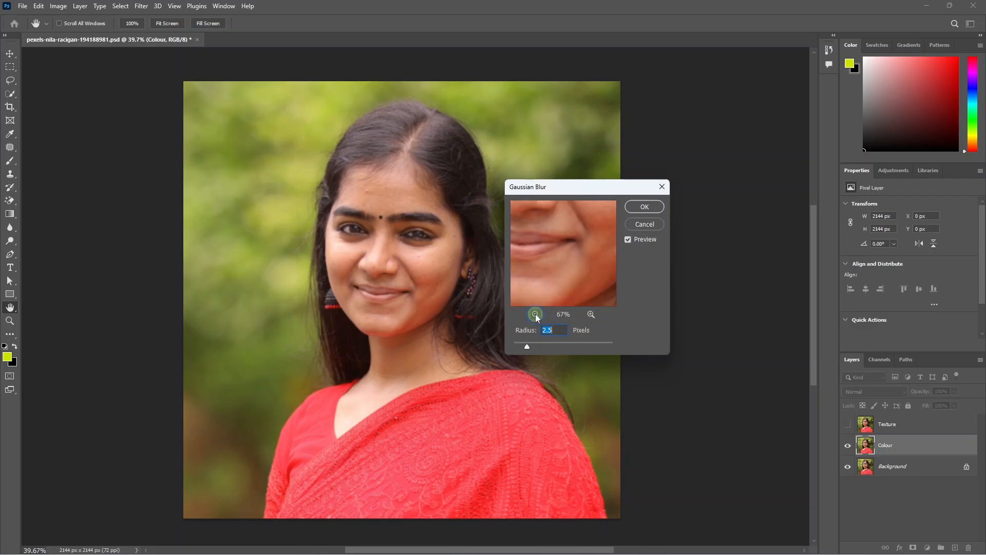
pyautogui.click(537, 315)
pyautogui.click(591, 314)
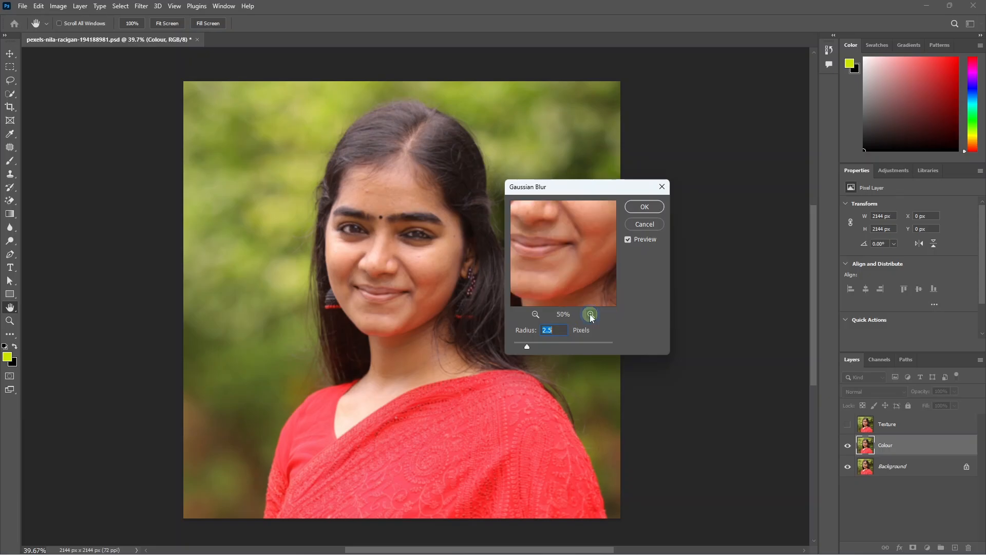
pyautogui.click(591, 314)
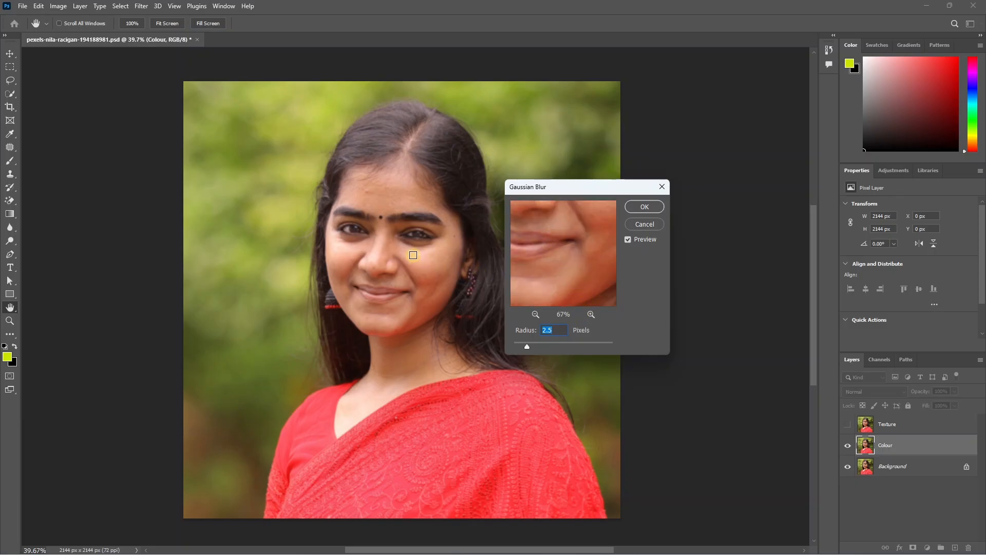
pyautogui.moveTo(579, 254); pyautogui.dragTo(586, 287)
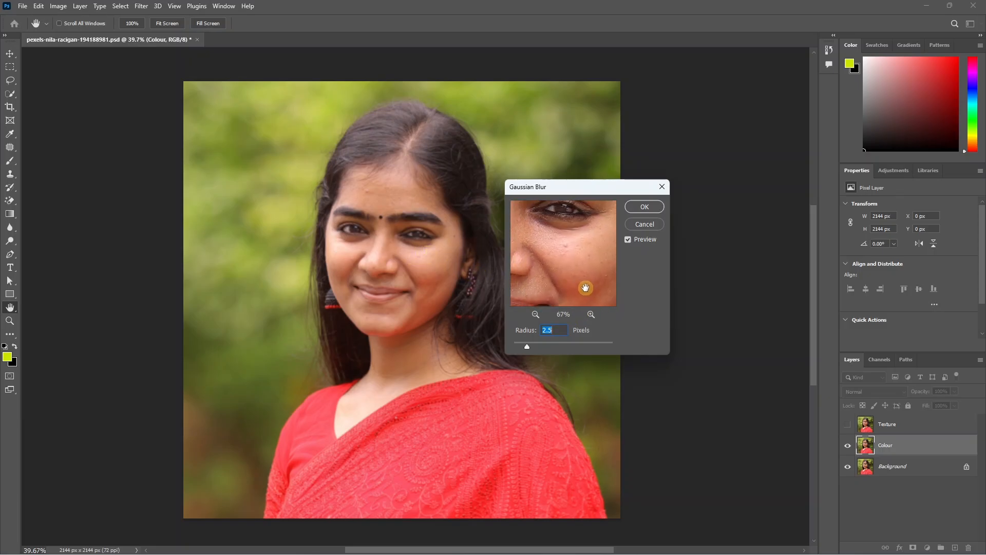
pyautogui.moveTo(570, 252); pyautogui.dragTo(576, 252)
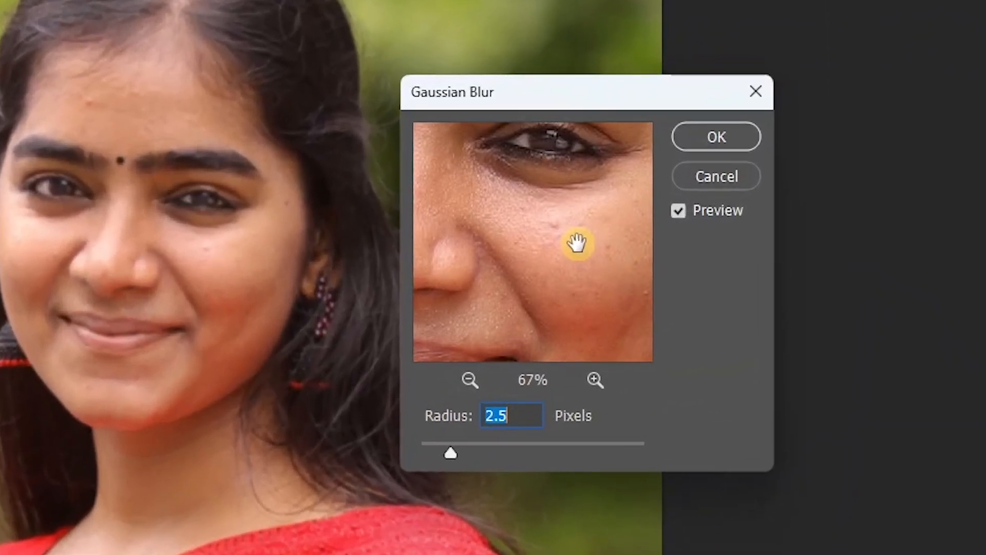
pyautogui.moveTo(578, 243); pyautogui.dragTo(578, 242)
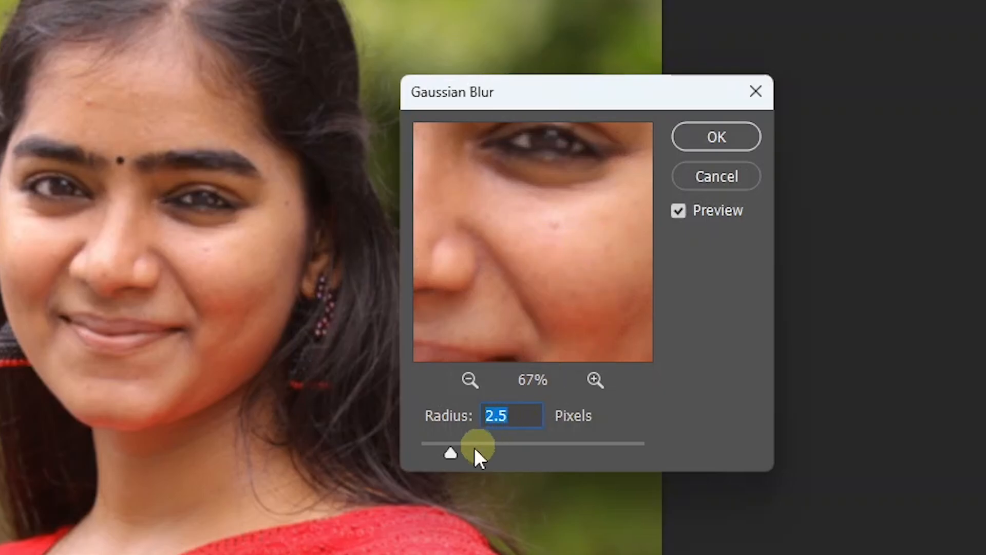
pyautogui.moveTo(553, 229); pyautogui.dragTo(554, 254)
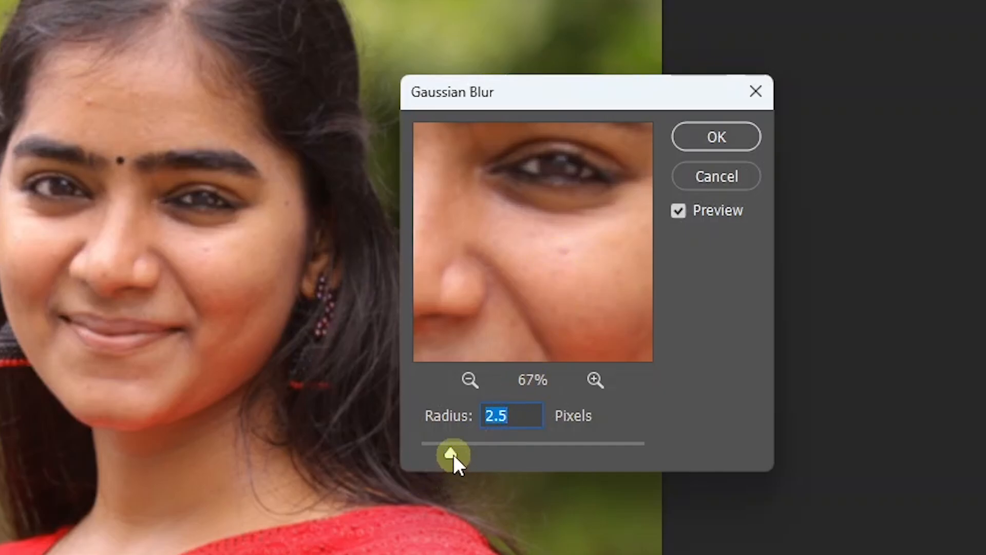
pyautogui.moveTo(453, 455)
pyautogui.mouseDown()
pyautogui.moveTo(474, 454)
pyautogui.moveTo(463, 454)
pyautogui.mouseUp()
pyautogui.click(550, 345)
pyautogui.click(496, 415)
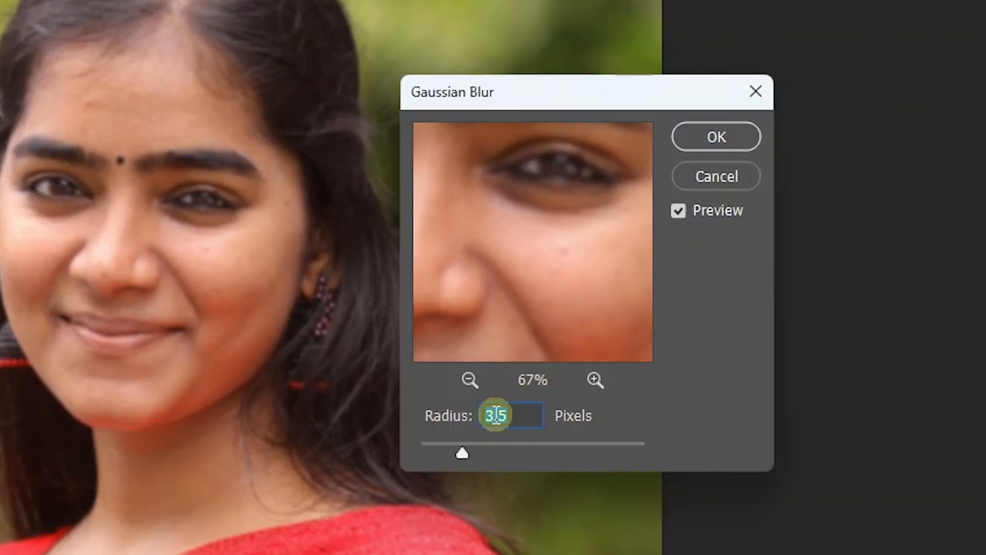
pyautogui.click(713, 137)
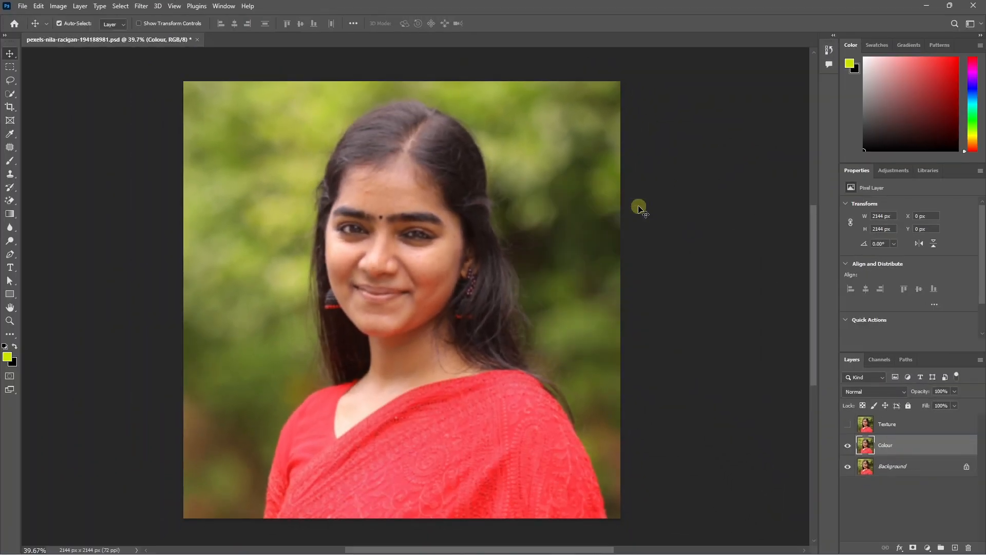
# - Show the Texture layer and open Apply Image on it with the current document's Colour layer as the source
pyautogui.click(848, 425)
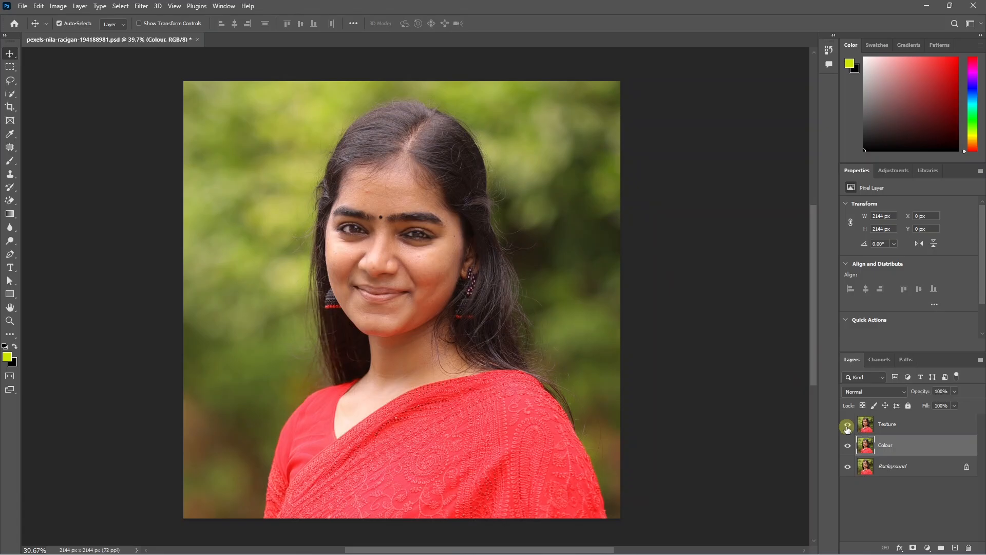
pyautogui.click(892, 428)
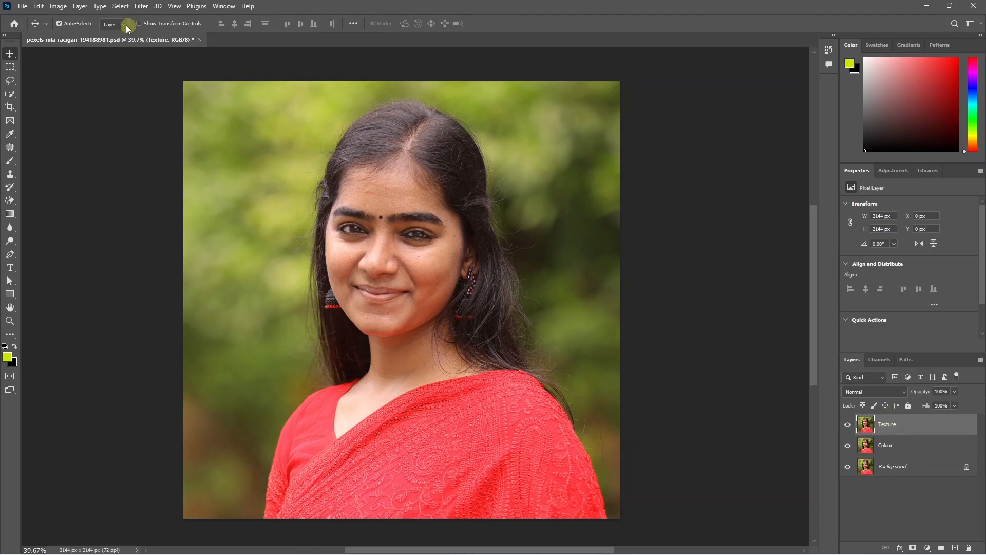
pyautogui.click(58, 6)
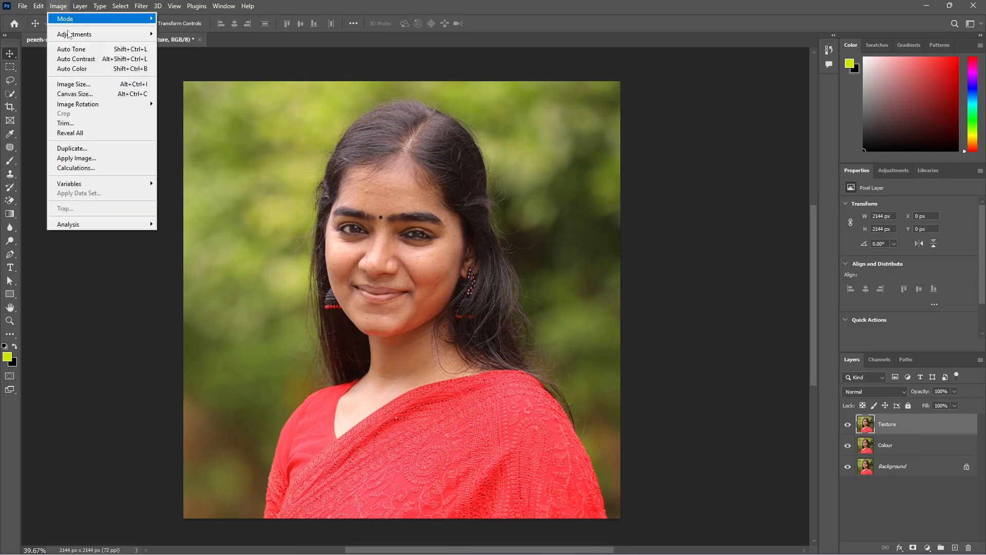
pyautogui.click(85, 162)
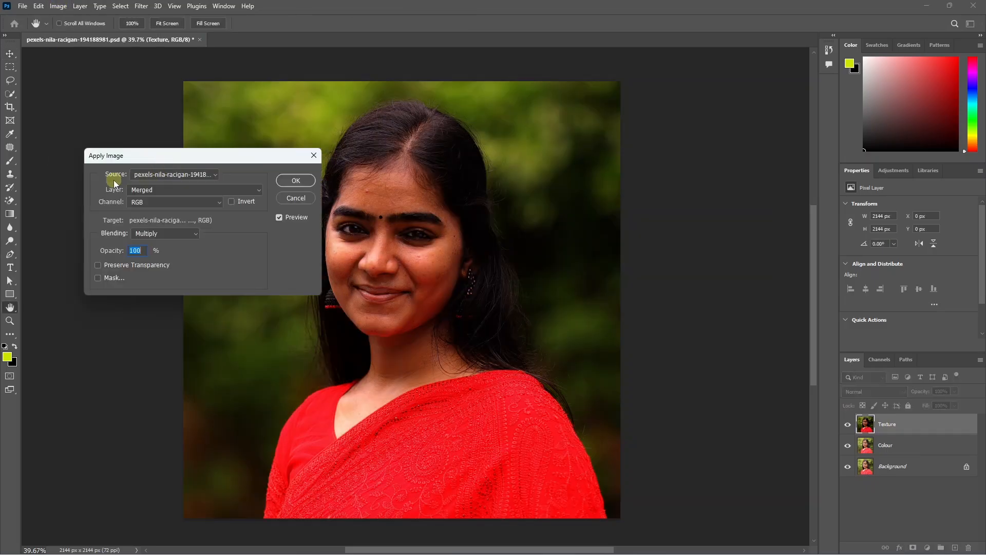
pyautogui.click(139, 175)
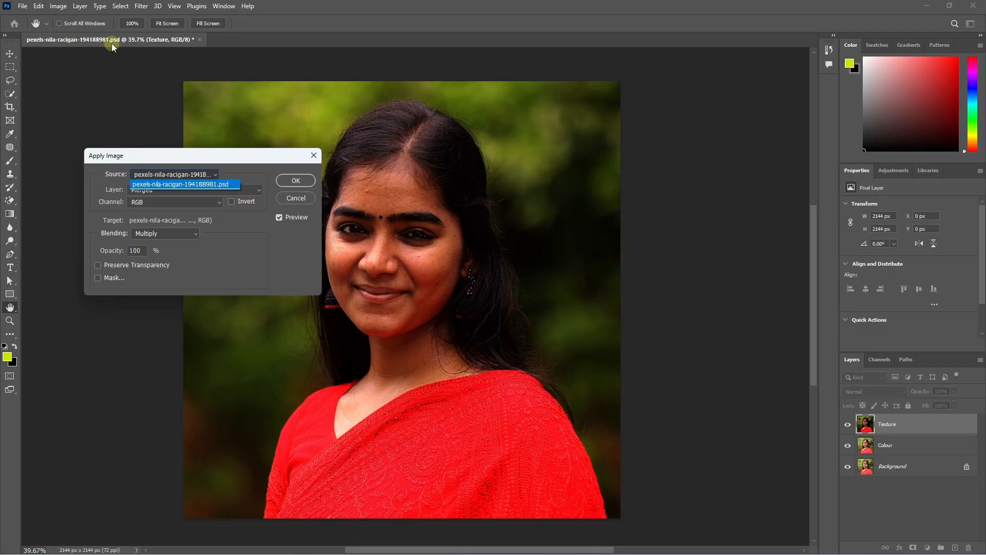
pyautogui.click(186, 185)
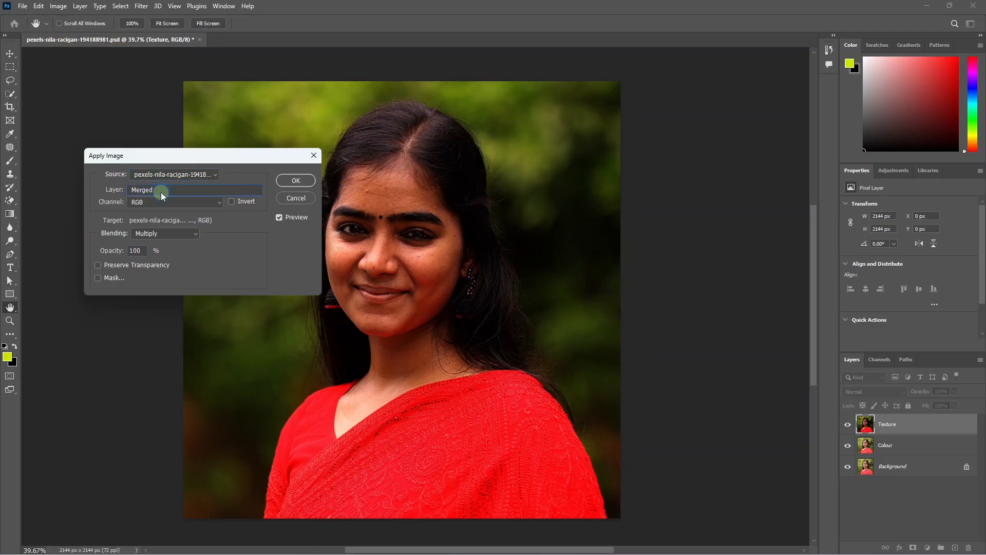
pyautogui.click(161, 192)
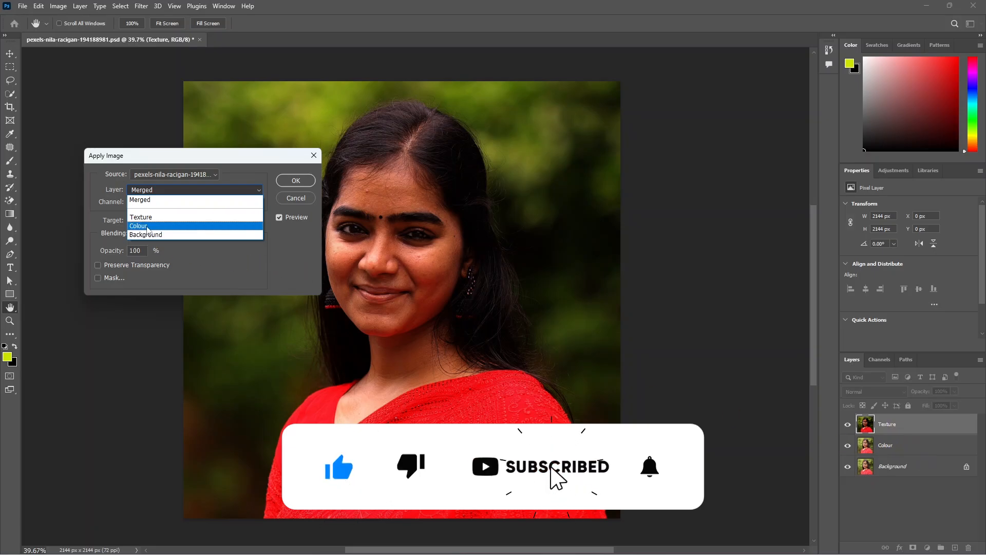
pyautogui.click(146, 225)
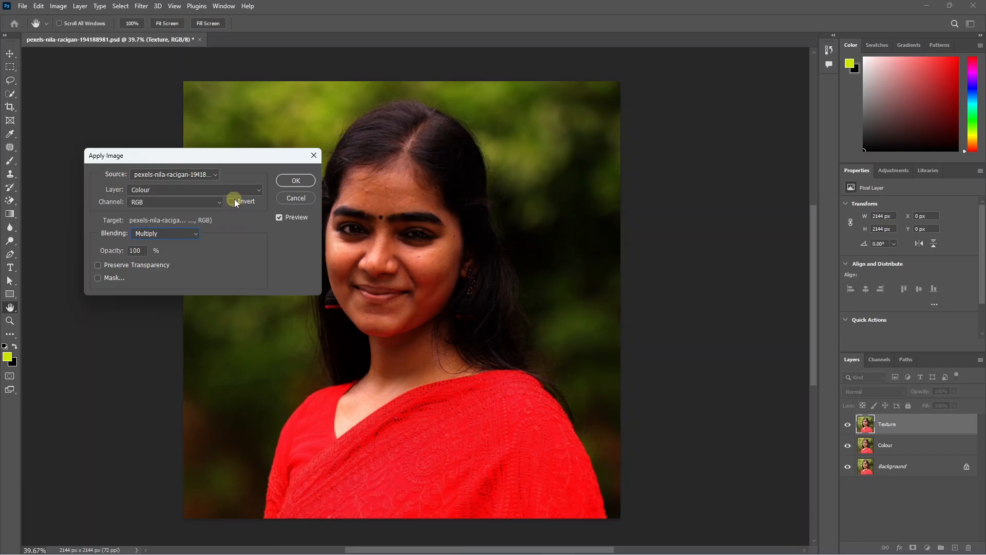
# - Apply the Colour layer to Texture with Subtract blending, 100% opacity, scale 2 and offset 128
pyautogui.click(171, 237)
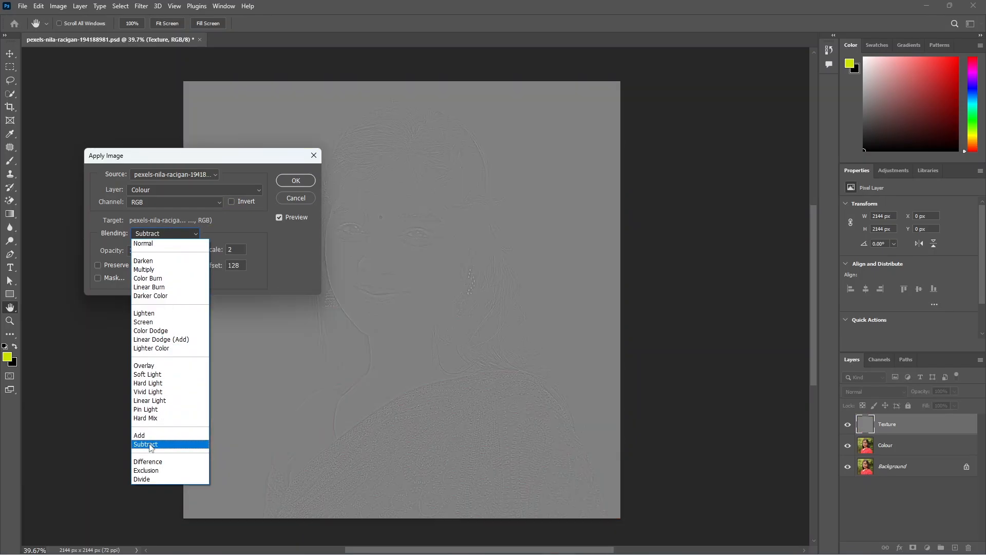
pyautogui.click(149, 445)
pyautogui.click(133, 250)
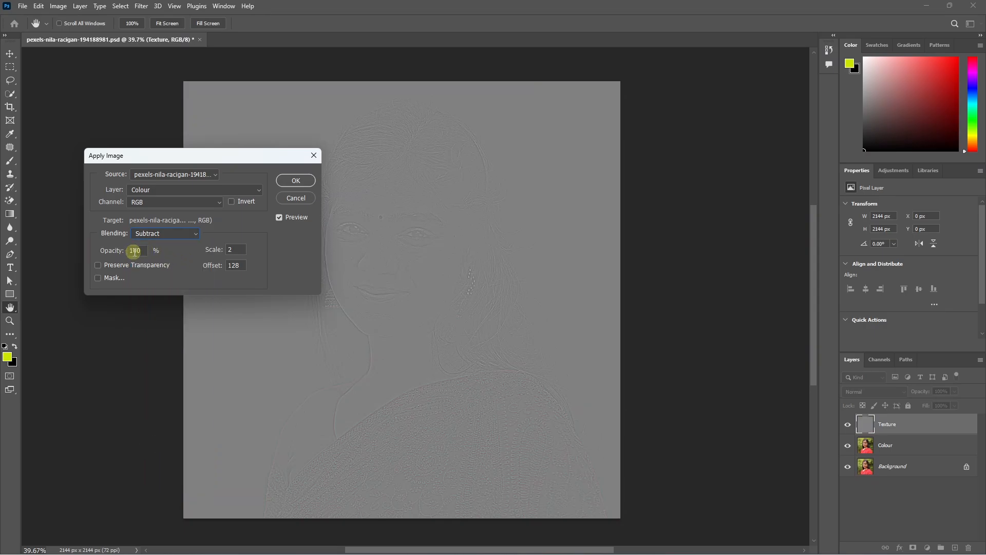
pyautogui.click(235, 249)
pyautogui.moveTo(239, 250); pyautogui.dragTo(223, 265)
pyautogui.moveTo(260, 158); pyautogui.dragTo(184, 151)
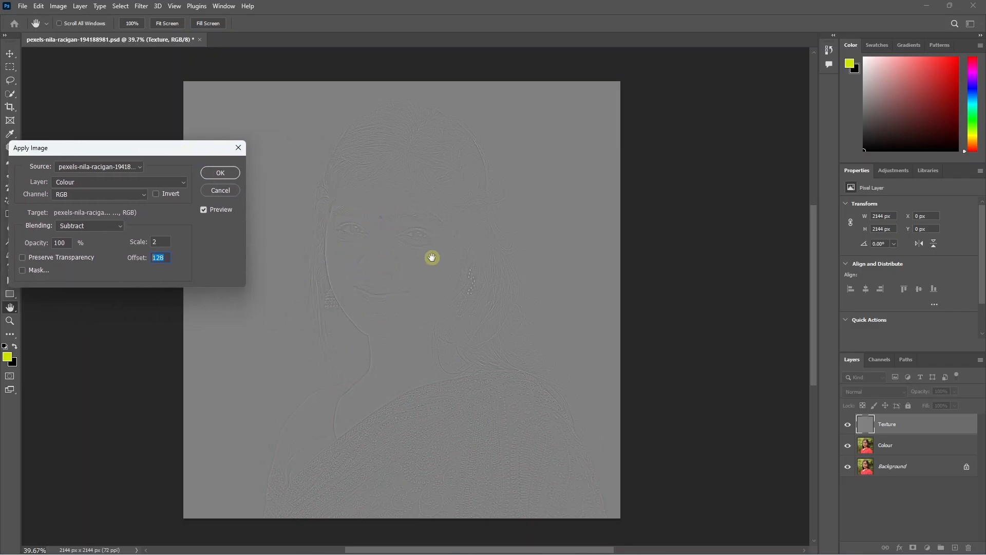
pyautogui.click(219, 173)
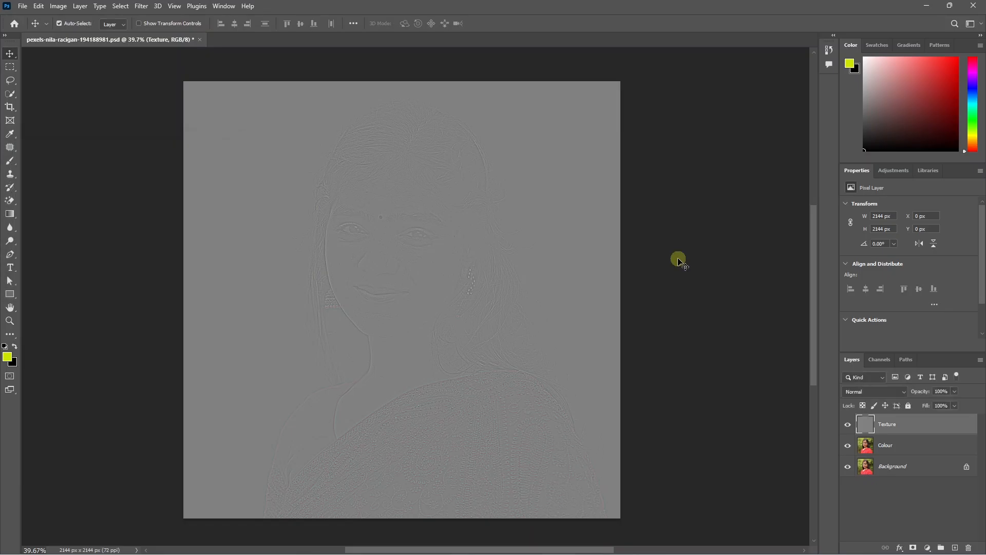
# - Set the Texture layer's blend mode to Linear Light
pyautogui.click(870, 391)
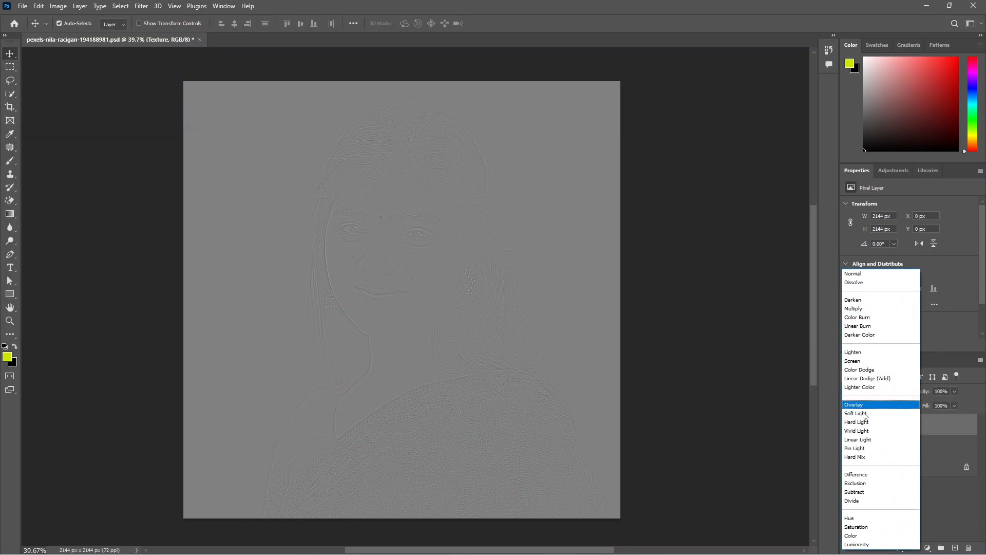
pyautogui.click(857, 440)
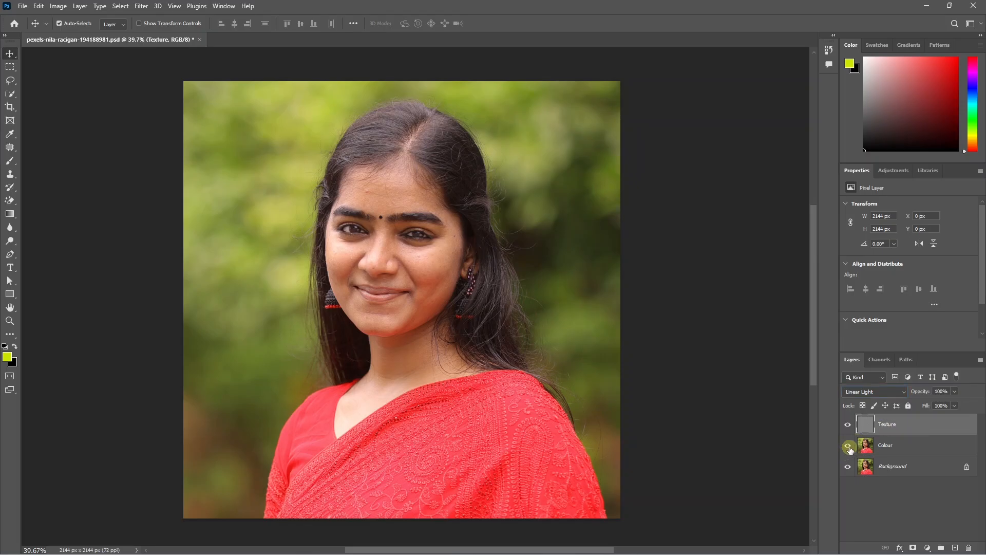
# - View the Texture and Colour layers separately over the face, leaving Texture hidden and Colour shown
pyautogui.click(848, 446)
pyautogui.moveTo(405, 238); pyautogui.dragTo(473, 325)
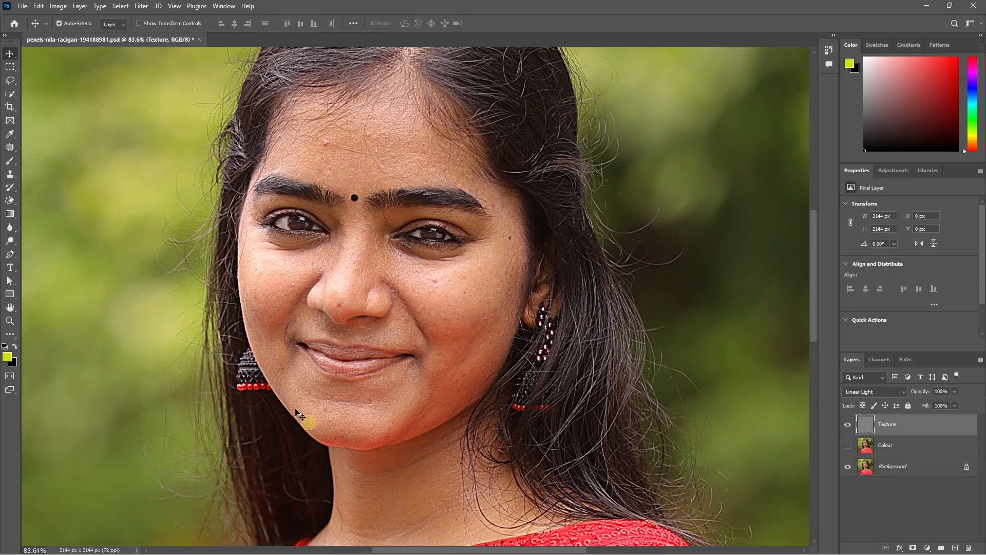
pyautogui.click(848, 426)
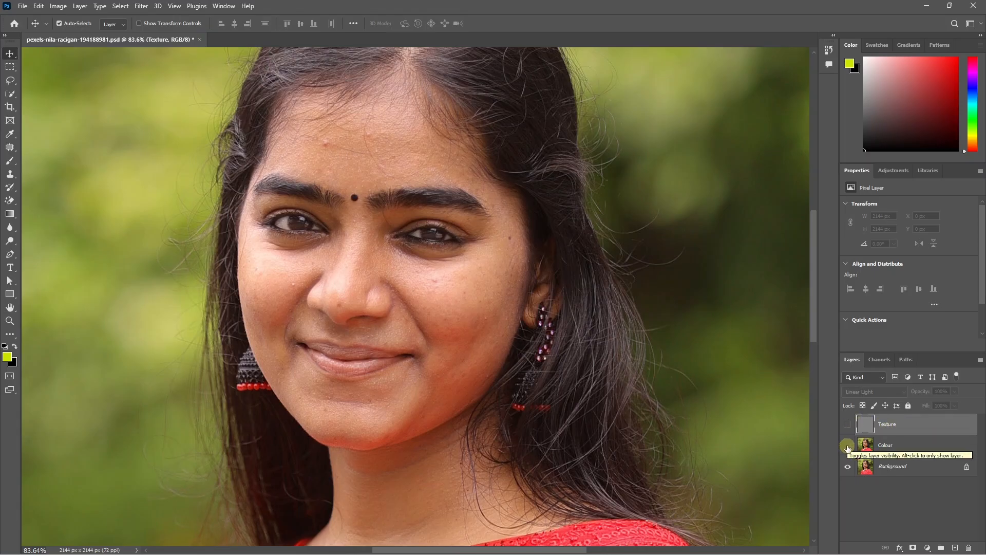
pyautogui.click(848, 447)
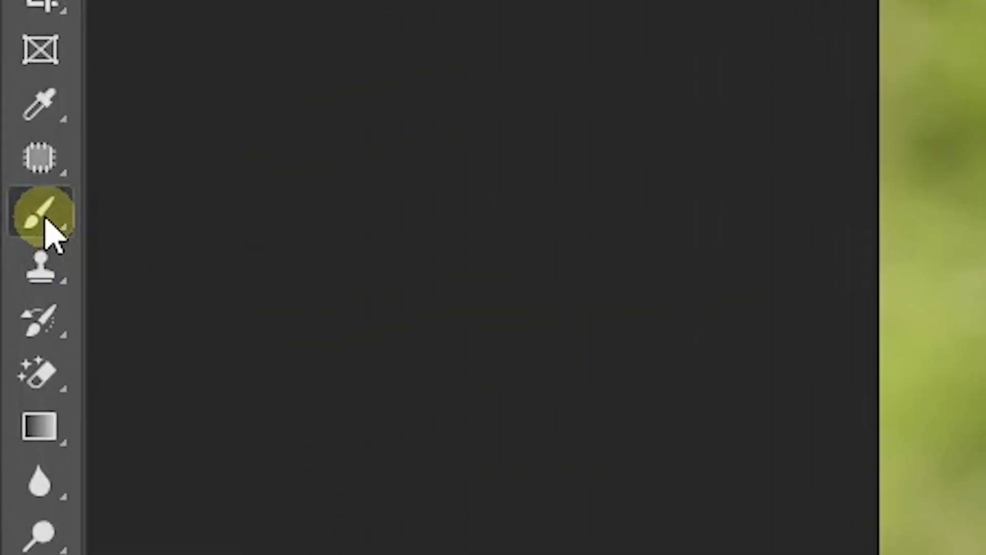
# - Choose the Mixer Brush with the Soft Round brush at 90 px and 0% hardness for the Colour layer
pyautogui.rightClick(22, 185)
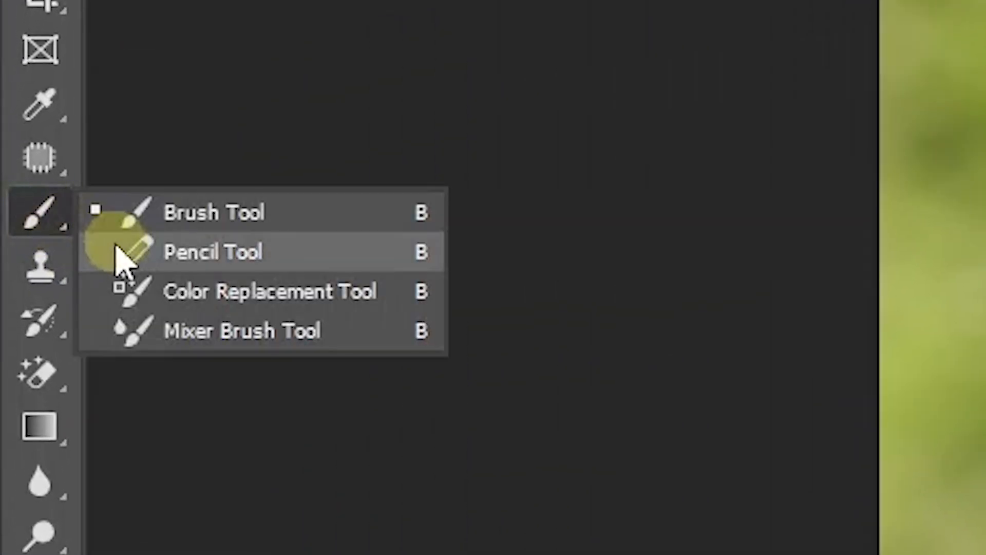
pyautogui.click(247, 332)
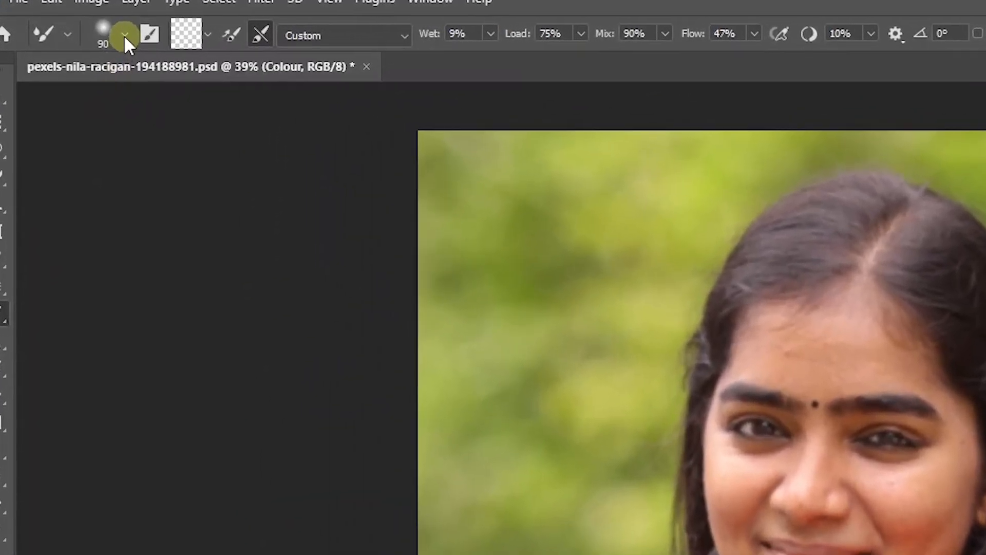
pyautogui.click(75, 24)
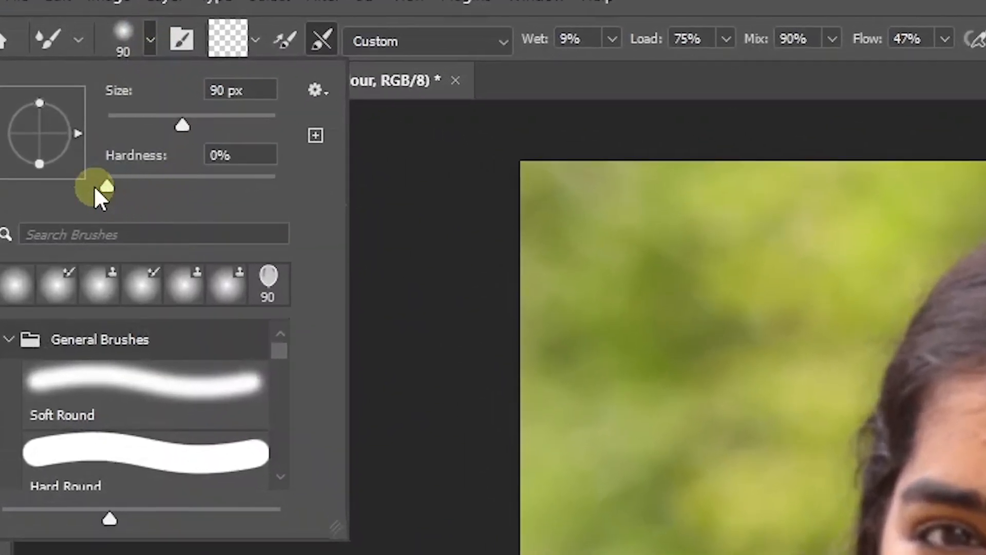
pyautogui.click(95, 189)
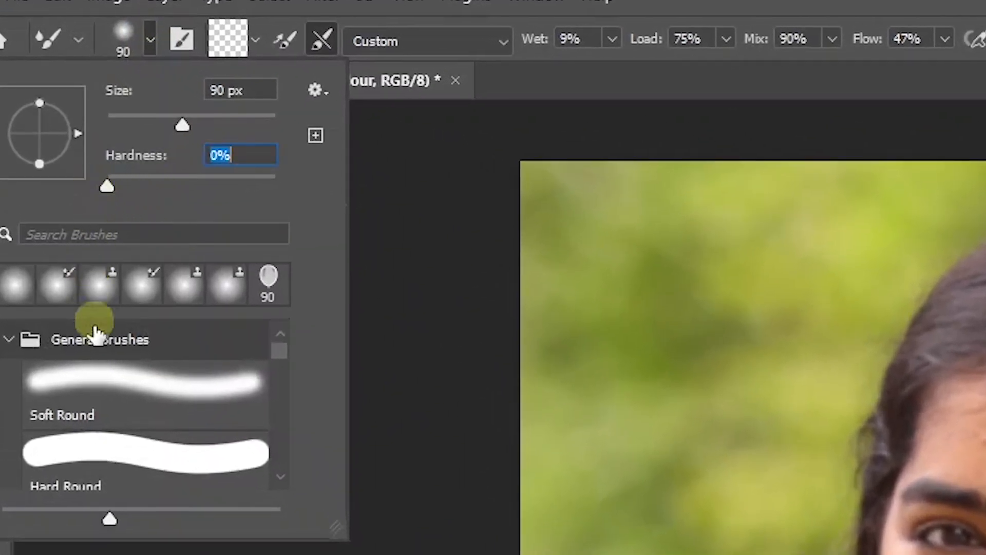
pyautogui.click(106, 406)
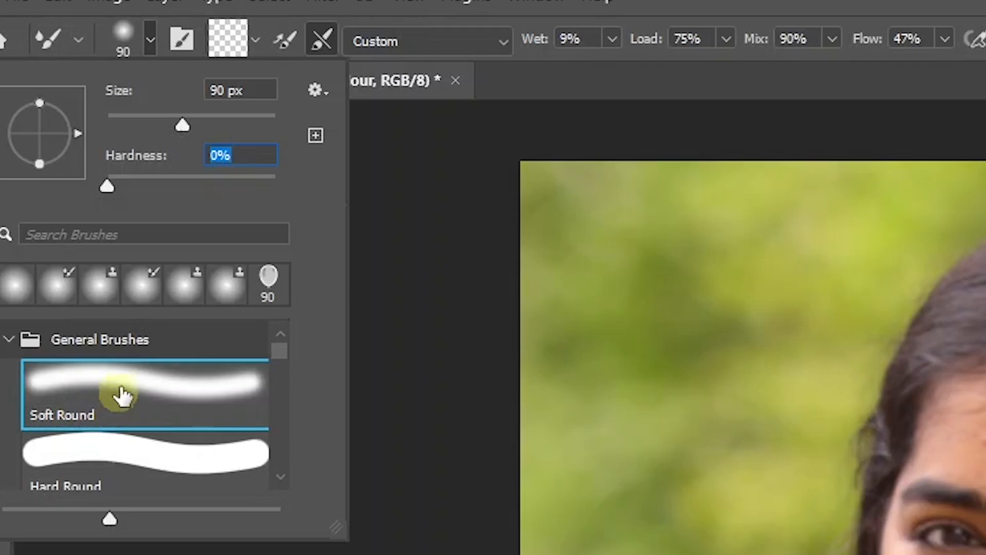
# - Clean the Mixer Brush so that it carries no loaded colour
pyautogui.click(253, 44)
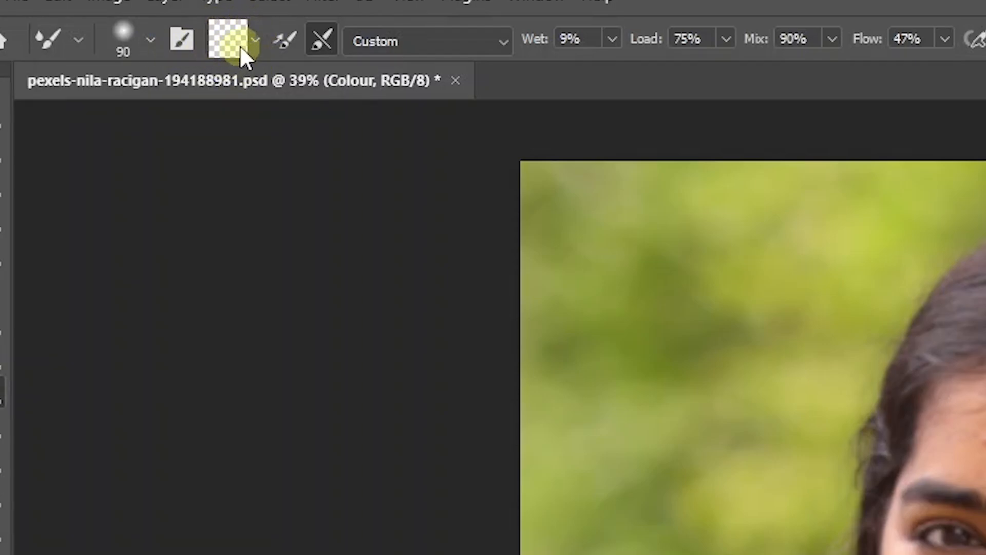
pyautogui.click(257, 41)
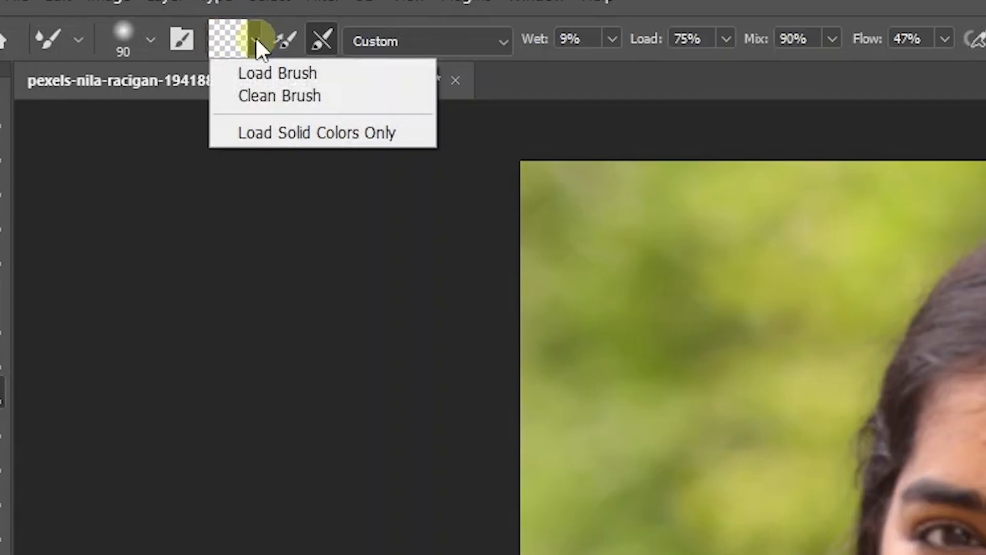
pyautogui.click(295, 103)
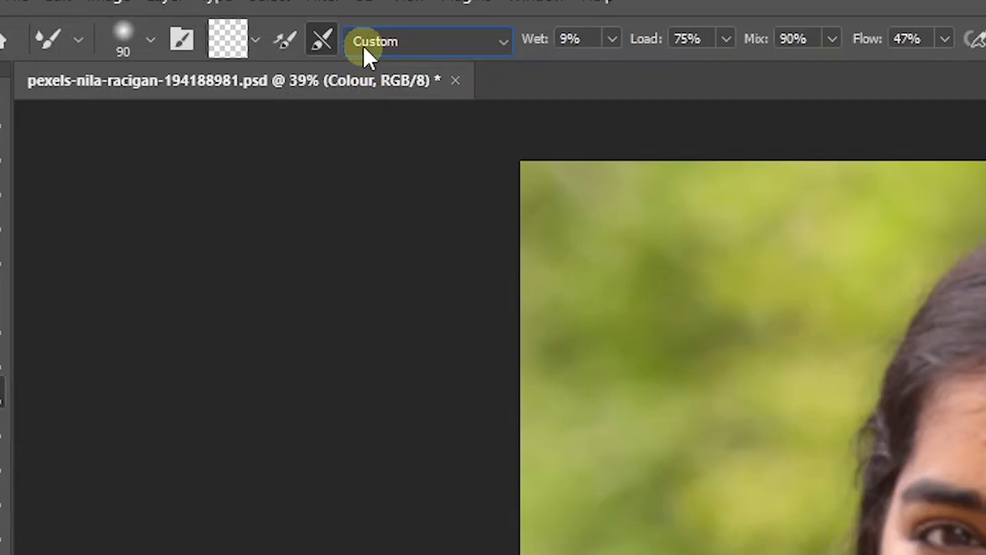
# - Set the Mixer Brush to Wet 9%, Load 75%, Mix 90% and Flow 100%
pyautogui.moveTo(590, 38); pyautogui.dragTo(519, 42)
pyautogui.moveTo(704, 38); pyautogui.dragTo(639, 44)
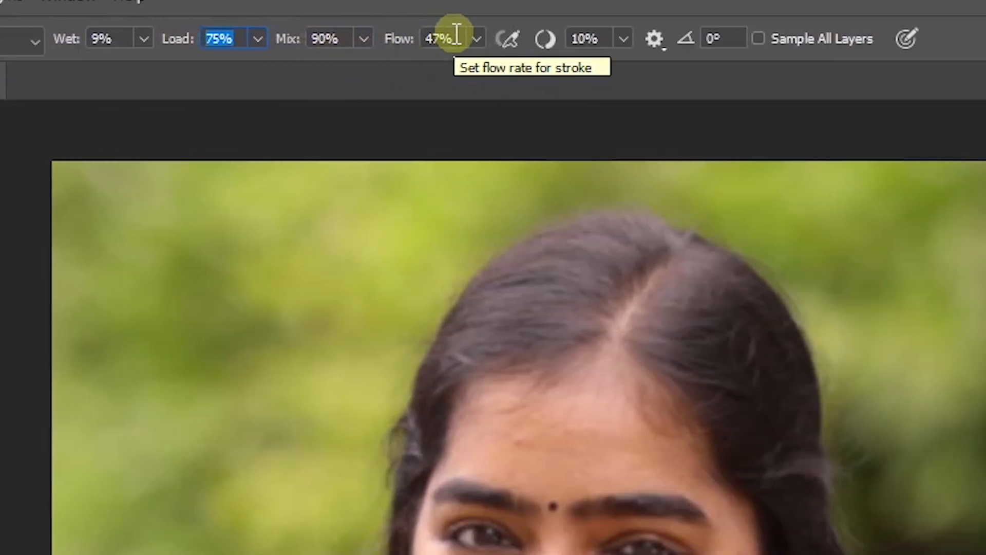
pyautogui.moveTo(923, 37); pyautogui.dragTo(897, 39)
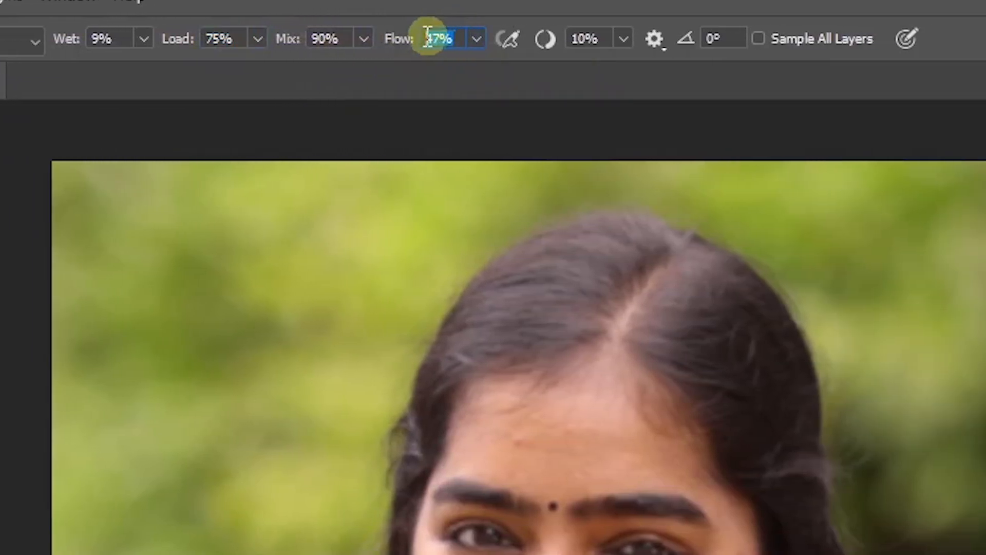
pyautogui.write('100')
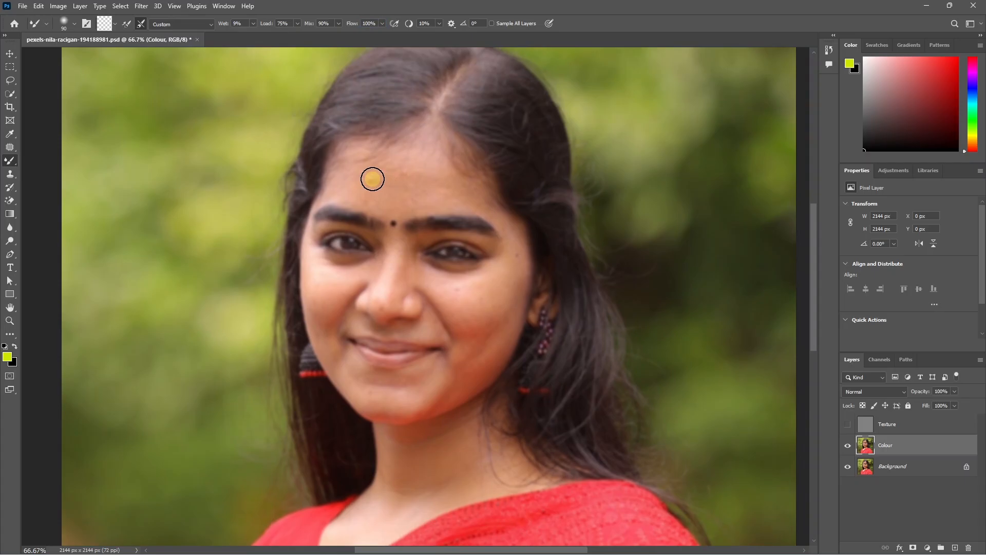
# - Smooth the uneven skin tones across the face on the Colour layer, using a 100 px brush and 50 px for smaller areas
pyautogui.press(']')
pyautogui.press(']')
pyautogui.press('[')
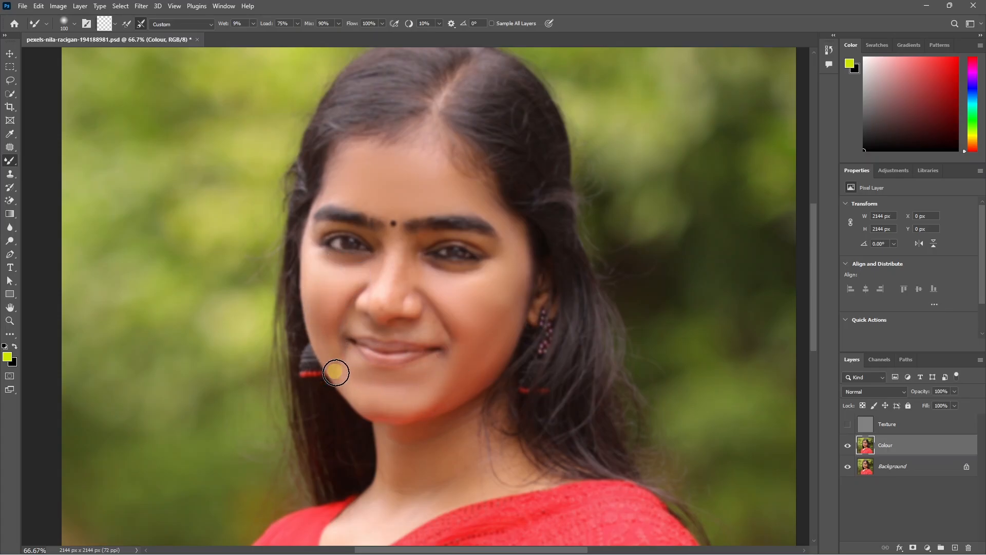
pyautogui.press('[')
pyautogui.press('[')
pyautogui.press('[')
pyautogui.press('[')
pyautogui.press('[')
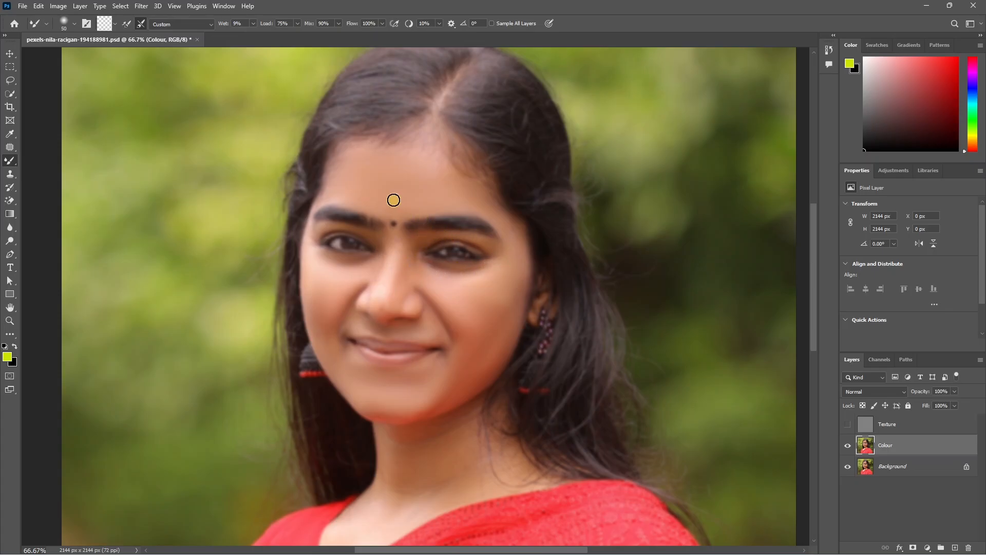
# - Blend the skin tones on the neck on the Colour layer with a 90 px Mixer Brush
pyautogui.press(']')
pyautogui.press(']')
pyautogui.press(']')
pyautogui.press(']')
pyautogui.scroll(-2, 460, 357)
pyautogui.scroll(1, 396, 272)
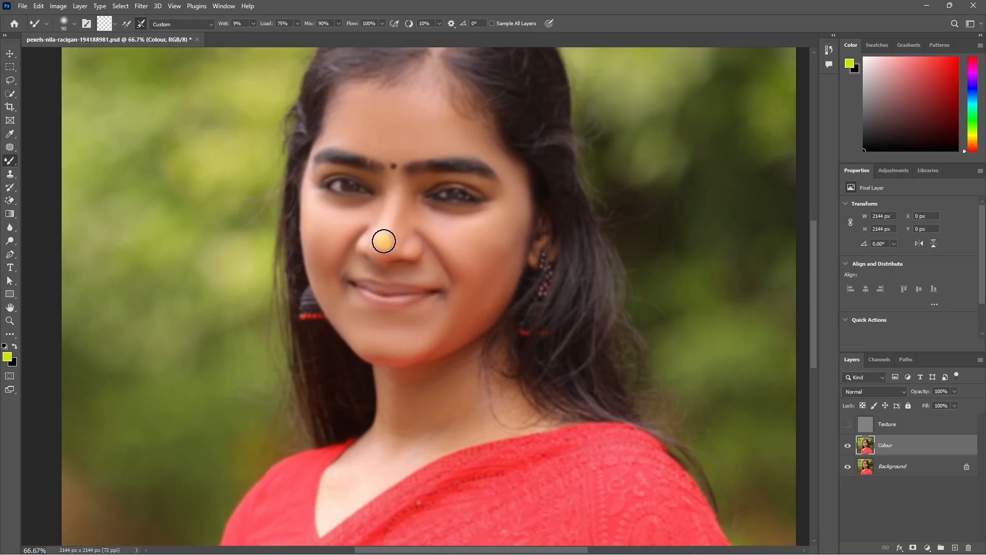
pyautogui.scroll(-5, 488, 288)
pyautogui.scroll(5, 478, 298)
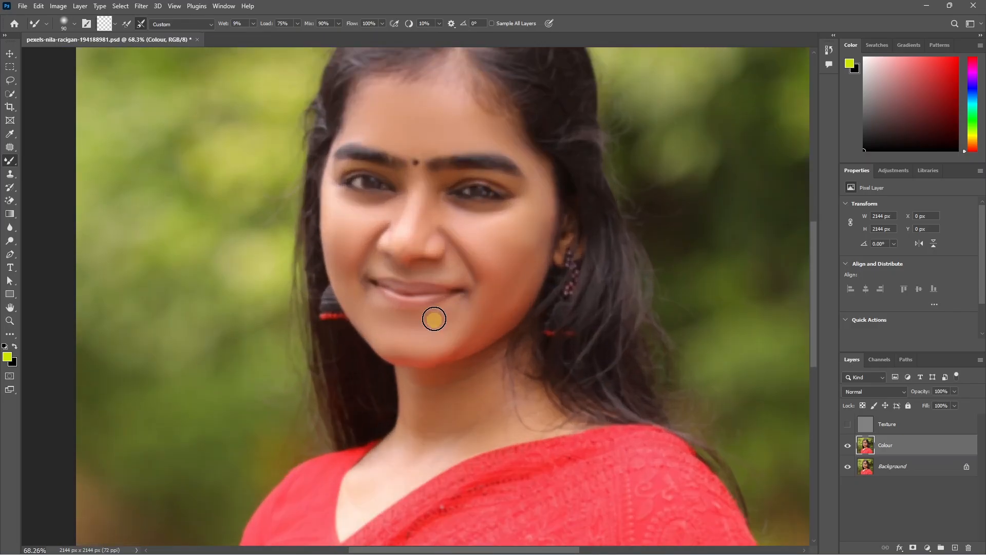
pyautogui.scroll(-1, 440, 224)
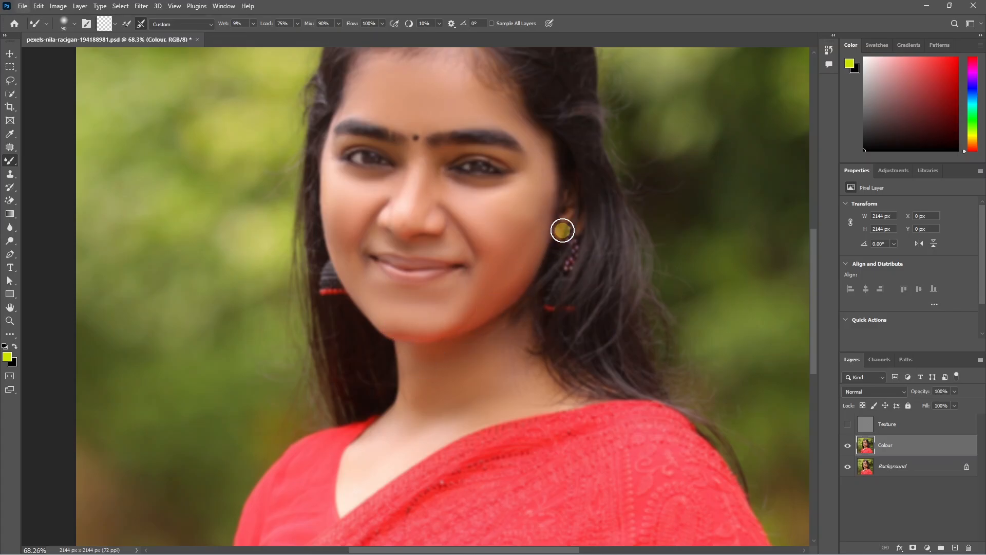
# - Show the Texture layer again and check the smoothed face at close range
pyautogui.scroll(-3, 488, 341)
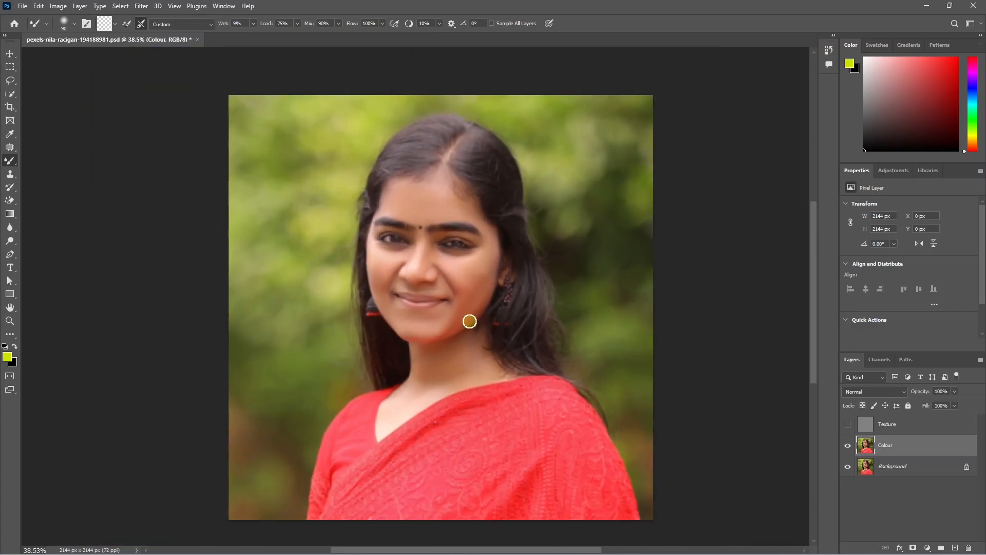
pyautogui.scroll(1, 470, 321)
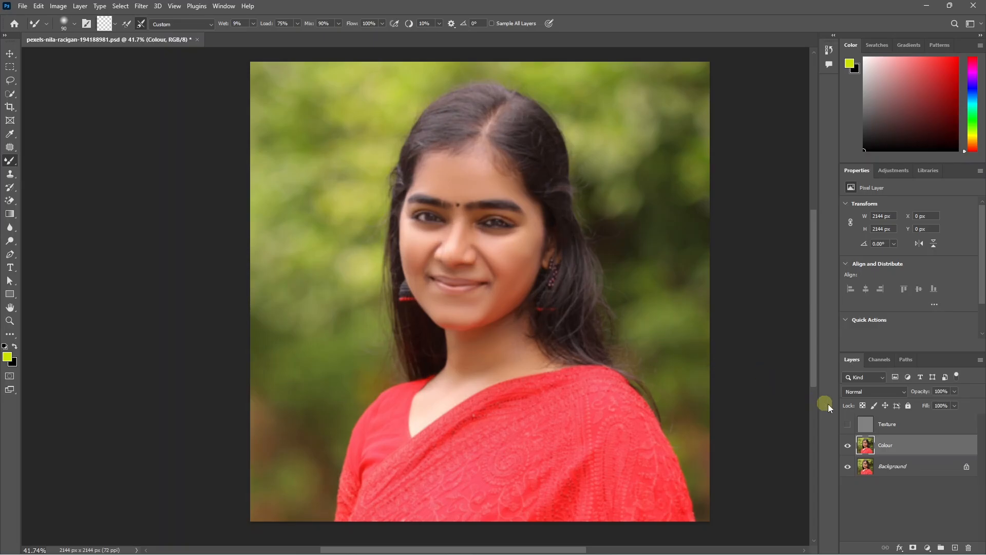
pyautogui.click(848, 426)
pyautogui.scroll(5, 498, 226)
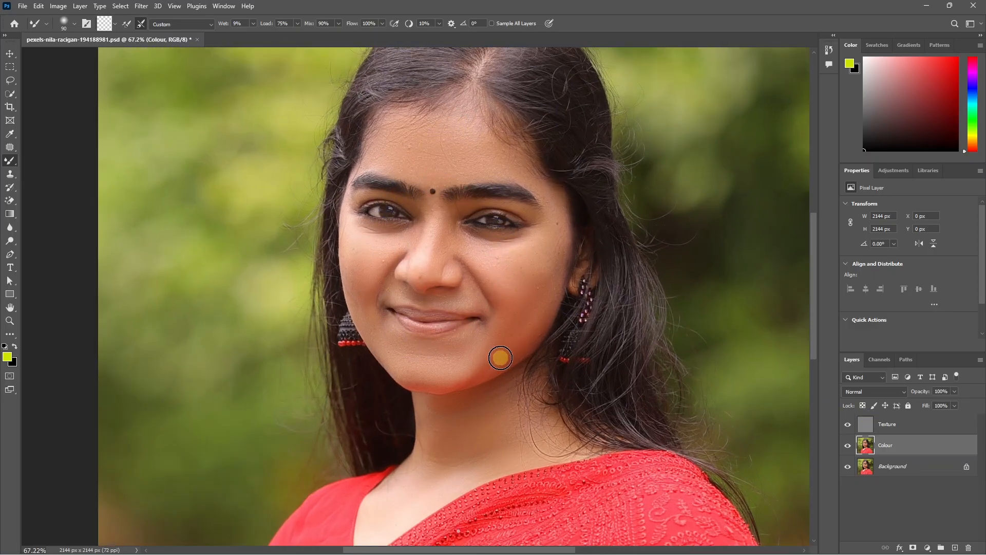
# - Select the Texture layer and set up the Clone Stamp to sample the current layer only
pyautogui.click(892, 427)
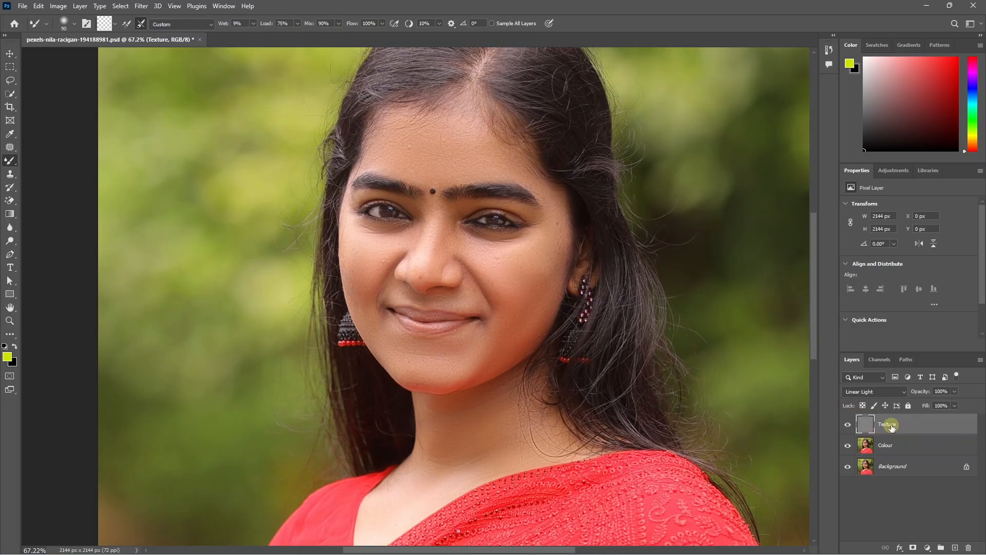
pyautogui.press('s')
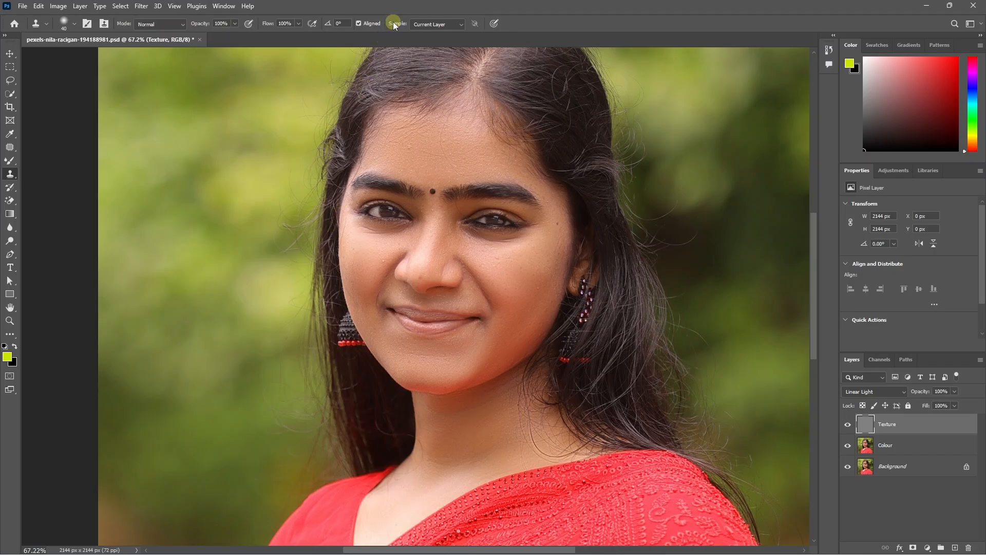
pyautogui.click(422, 24)
pyautogui.click(422, 24)
pyautogui.click(439, 24)
pyautogui.click(891, 443)
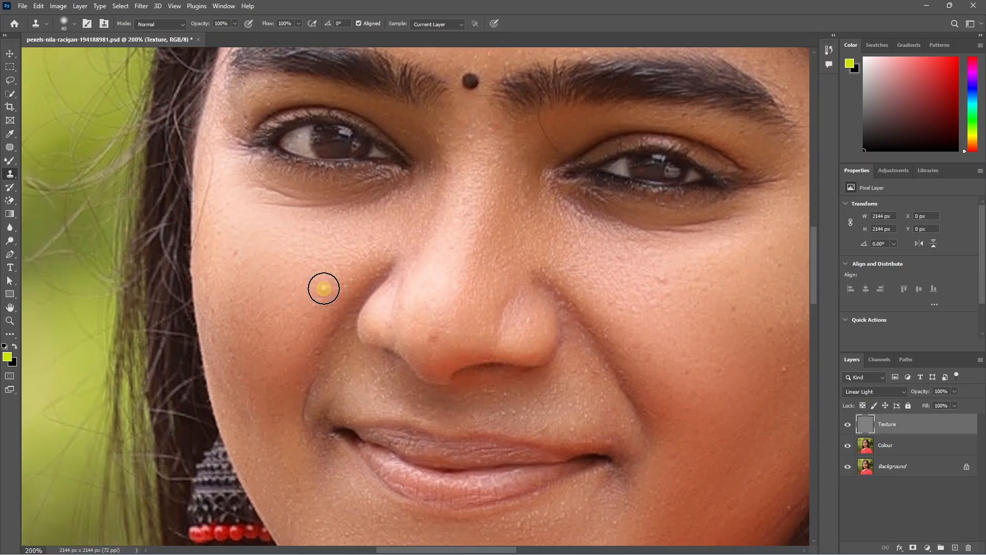
# - Clone clean skin texture over the spots on the cheeks on the Texture layer with the 40 px stamp
pyautogui.scroll(-3, 400, 265)
pyautogui.scroll(2, 588, 277)
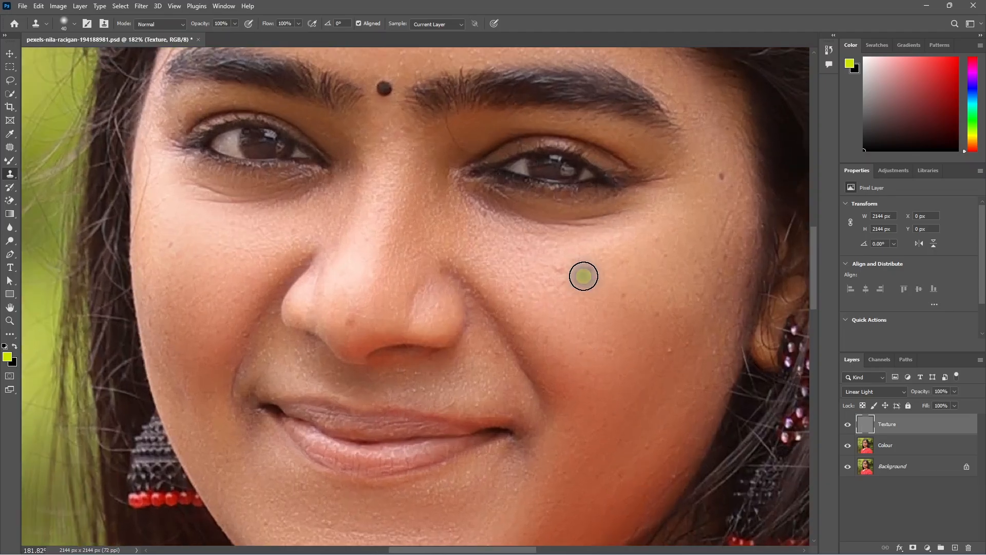
pyautogui.keyDown('alt'); pyautogui.click(584, 276); pyautogui.keyUp('alt')
pyautogui.click(559, 269)
pyautogui.keyDown('alt'); pyautogui.click(648, 344); pyautogui.keyUp('alt')
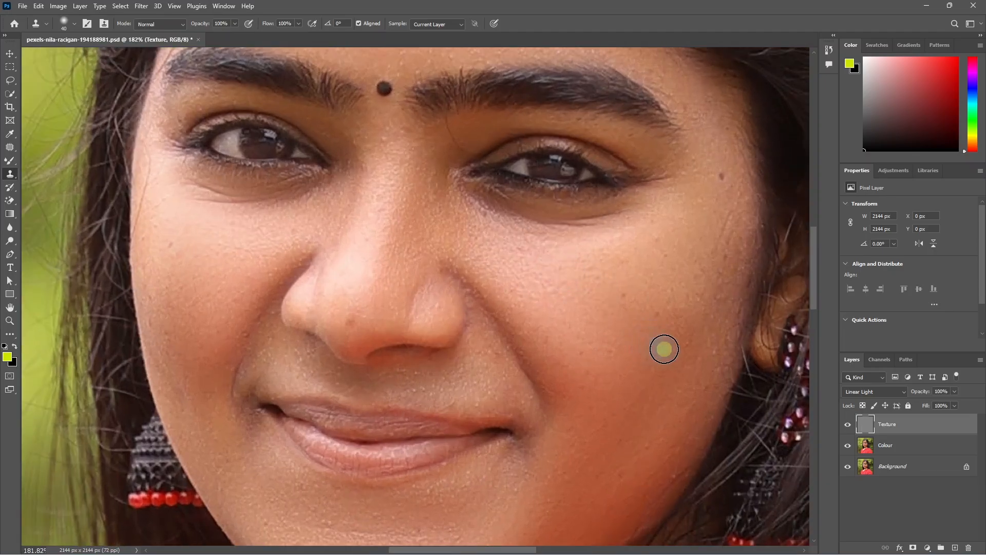
pyautogui.scroll(-4, 655, 437)
pyautogui.scroll(1, 581, 386)
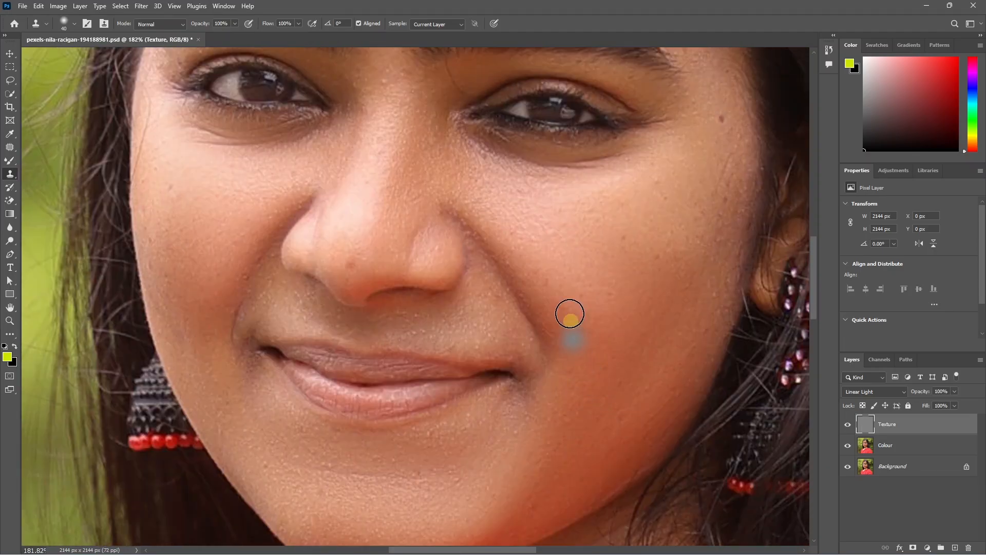
# - Clone away the mole near the temple and the blemishes on the upper cheek and nose
pyautogui.scroll(4, 571, 355)
pyautogui.hscroll(2, 572, 355)
pyautogui.scroll(-1, 597, 445)
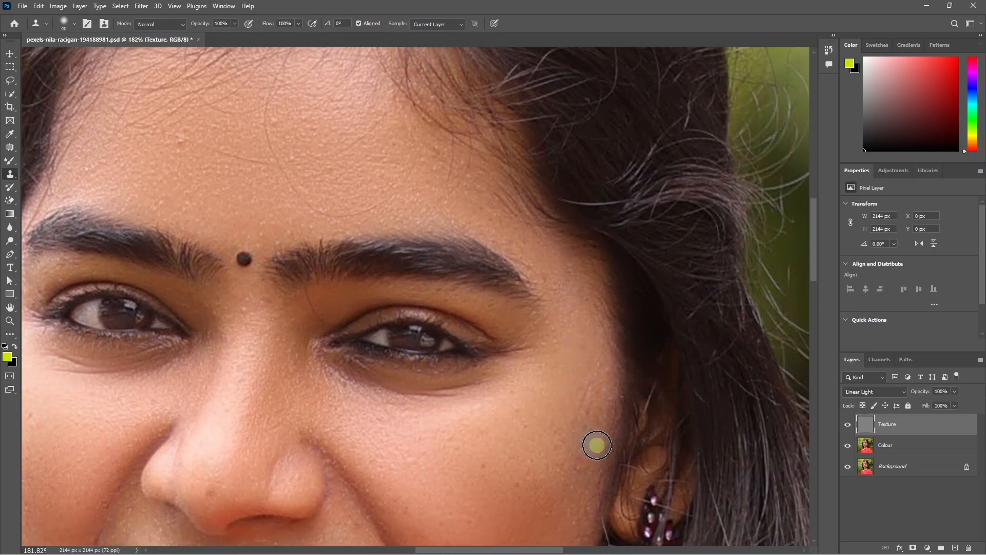
pyautogui.scroll(-4, 597, 445)
pyautogui.scroll(3, 526, 432)
pyautogui.scroll(-1, 542, 452)
pyautogui.scroll(-3, 489, 410)
pyautogui.scroll(3, 376, 378)
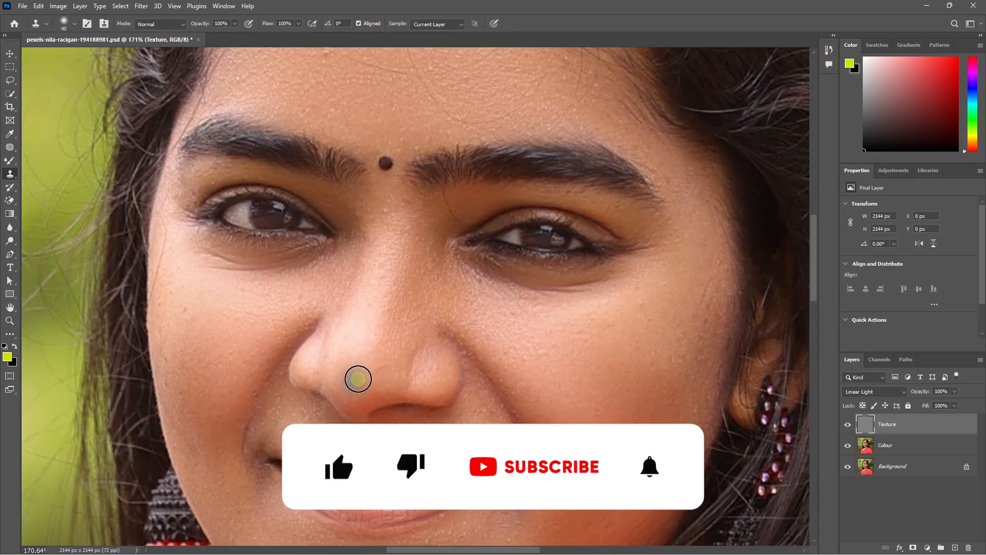
# - Clone clean texture over the remaining bumps on the forehead, jaw and neck
pyautogui.scroll(-3, 456, 396)
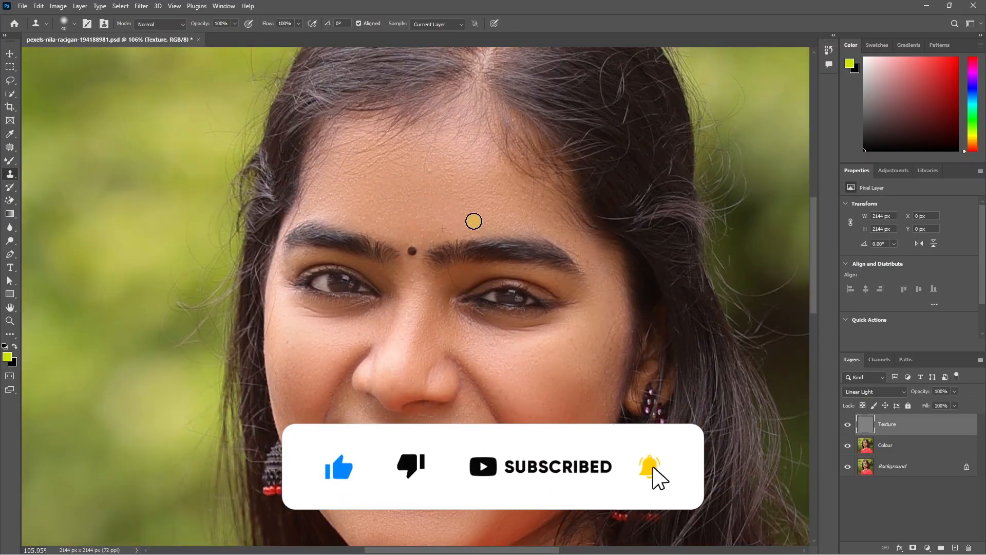
pyautogui.click(474, 221)
pyautogui.scroll(-3, 553, 218)
pyautogui.scroll(3, 472, 403)
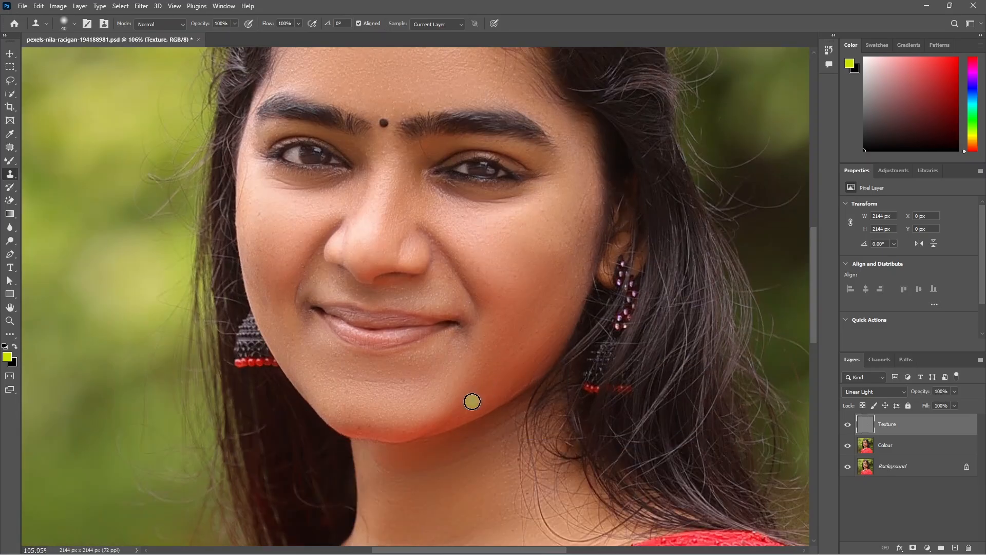
pyautogui.scroll(-3, 524, 346)
pyautogui.scroll(-5, 494, 449)
pyautogui.scroll(1, 473, 375)
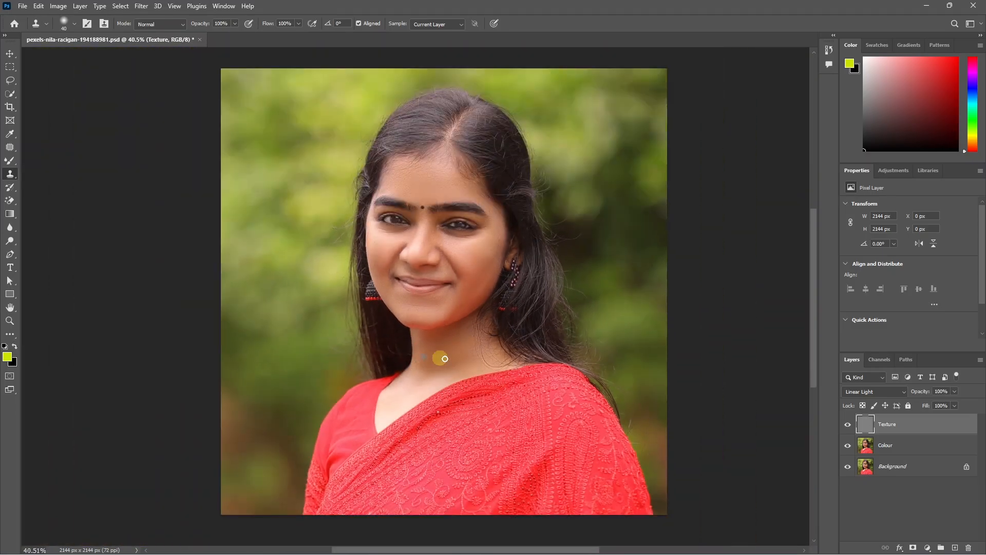
# - Compare the retouched portrait with the original by isolating the Background layer
pyautogui.press('v')
pyautogui.scroll(1, 489, 266)
pyautogui.scroll(1, 451, 264)
pyautogui.scroll(-1, 452, 263)
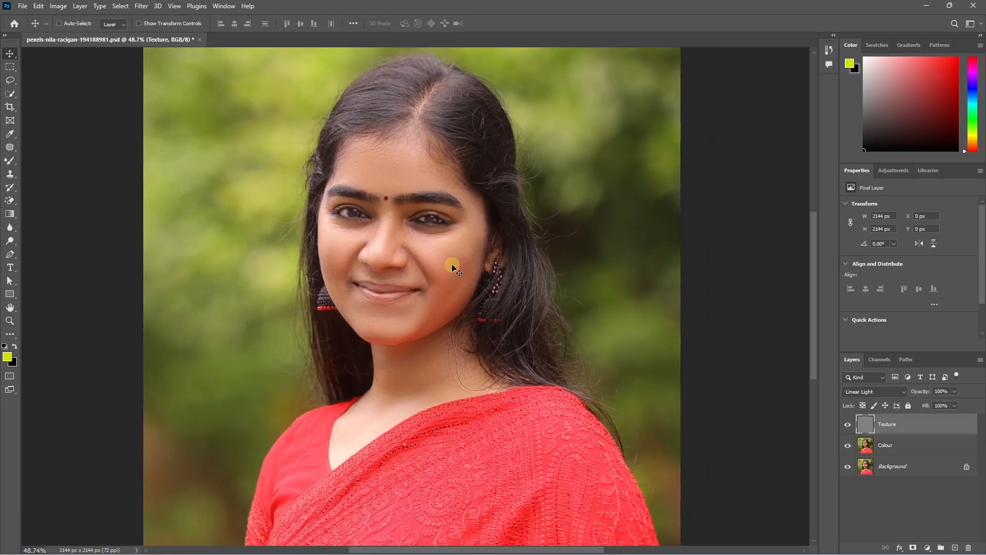
pyautogui.keyDown('alt'); pyautogui.click(848, 468); pyautogui.keyUp('alt')
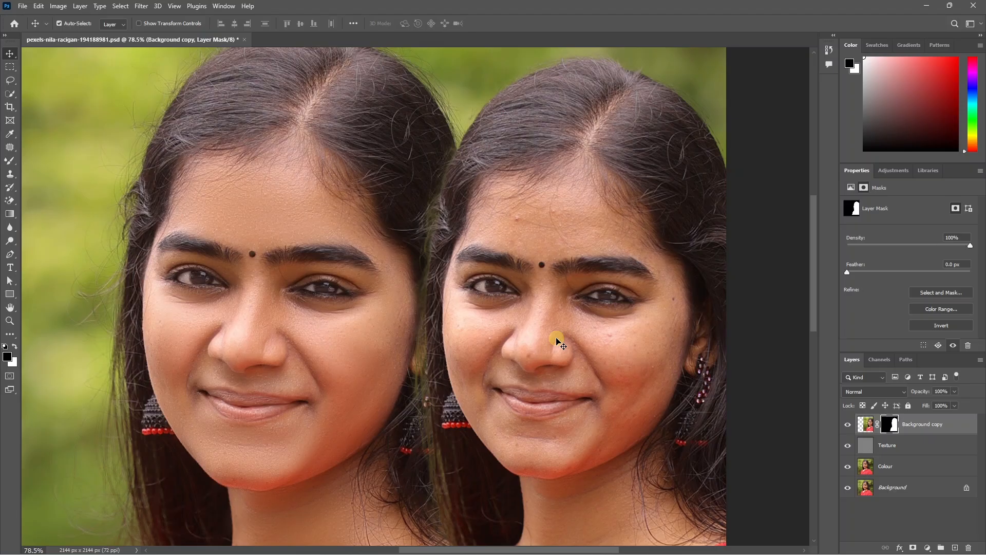
# - Hide the Background copy layer used for the side-by-side comparison and open Export As
pyautogui.scroll(-2, 558, 341)
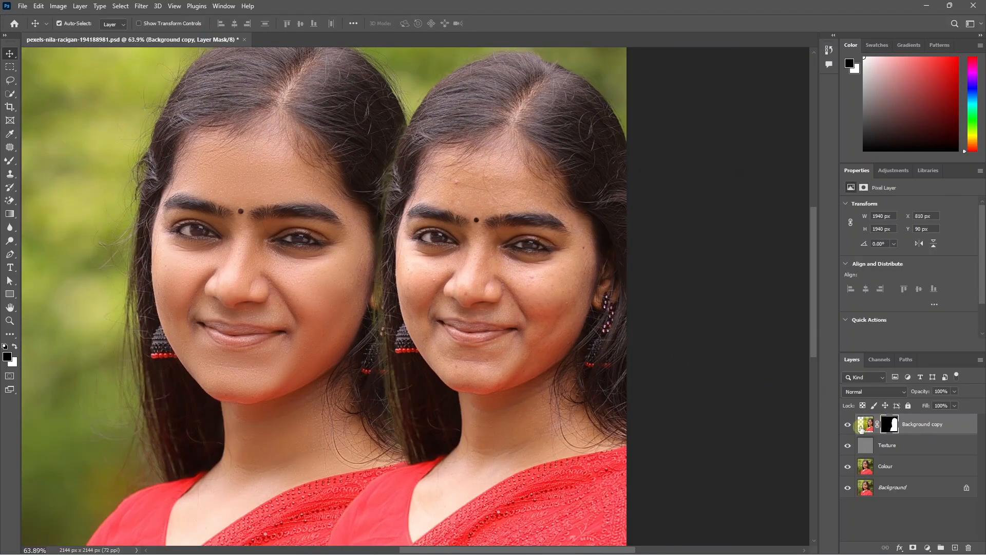
pyautogui.click(848, 425)
pyautogui.click(23, 6)
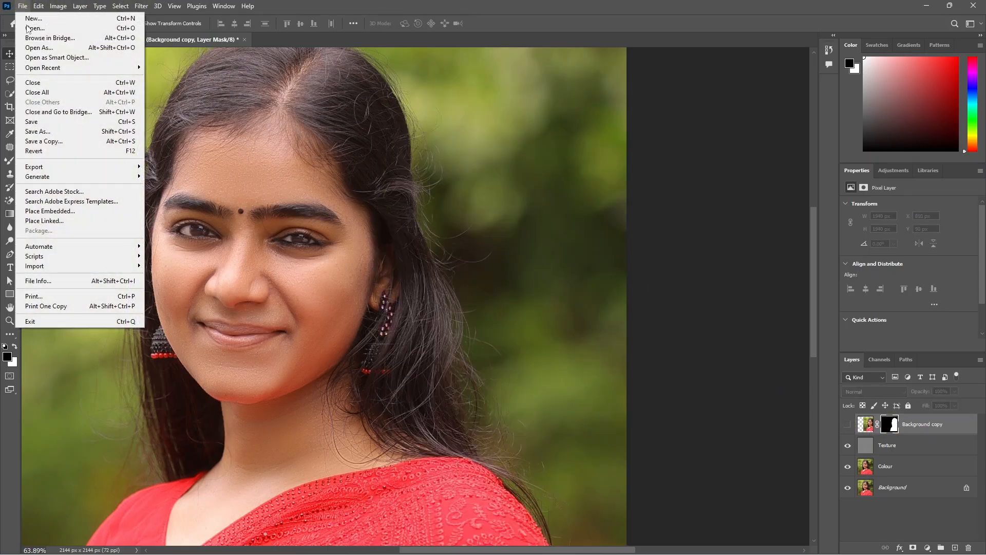
pyautogui.moveTo(142, 172)
pyautogui.click(173, 180)
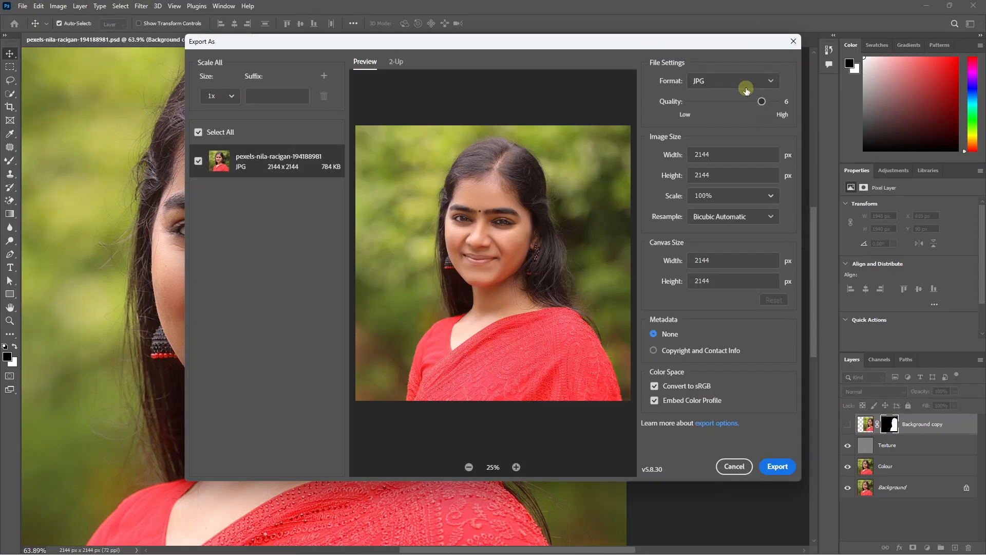
# - Export the retouched portrait as a JPG at quality 7
pyautogui.click(743, 81)
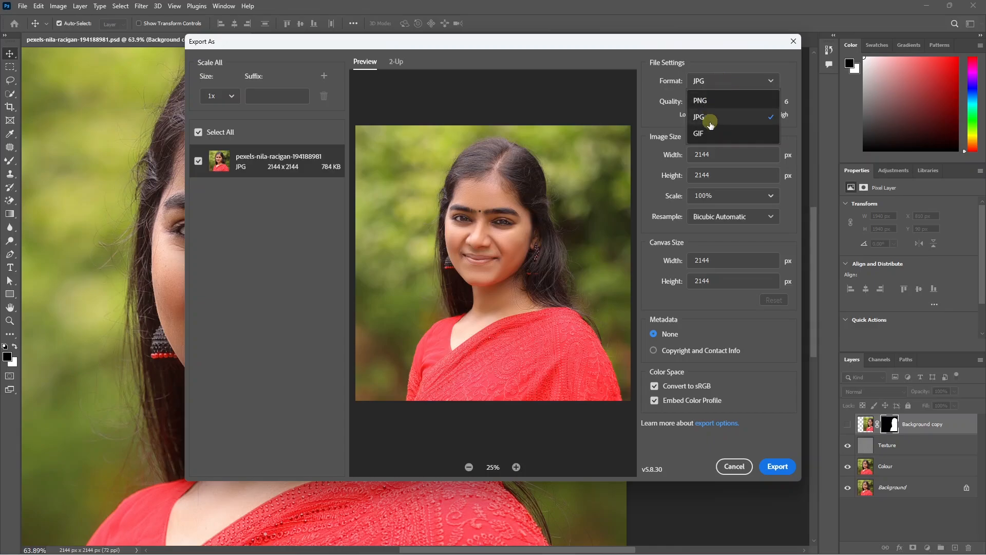
pyautogui.click(709, 116)
pyautogui.moveTo(762, 101); pyautogui.dragTo(776, 102)
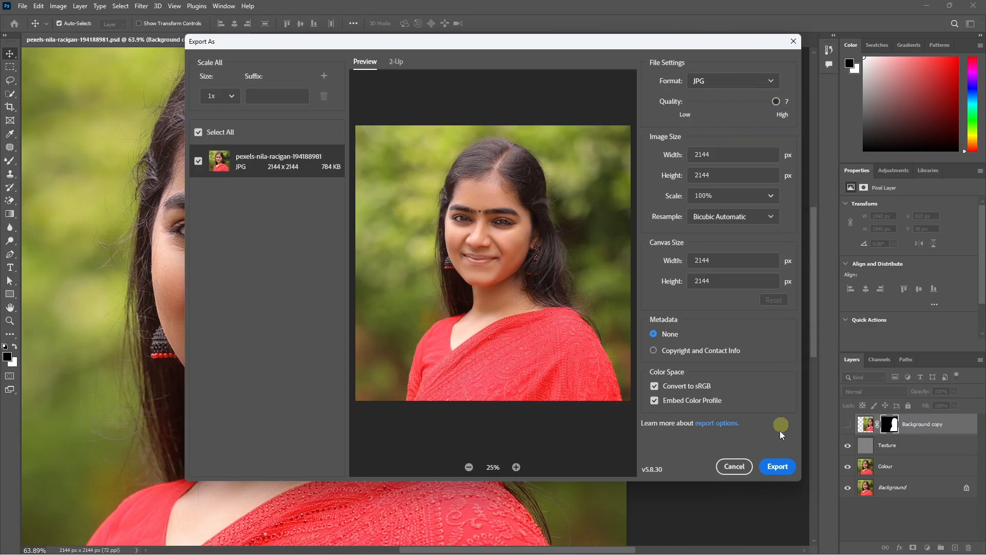
pyautogui.click(777, 466)
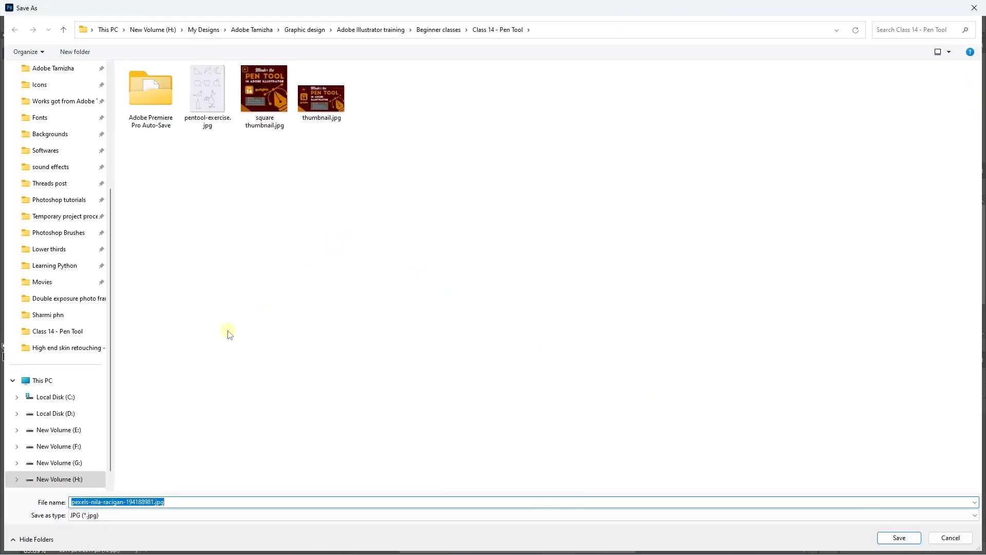